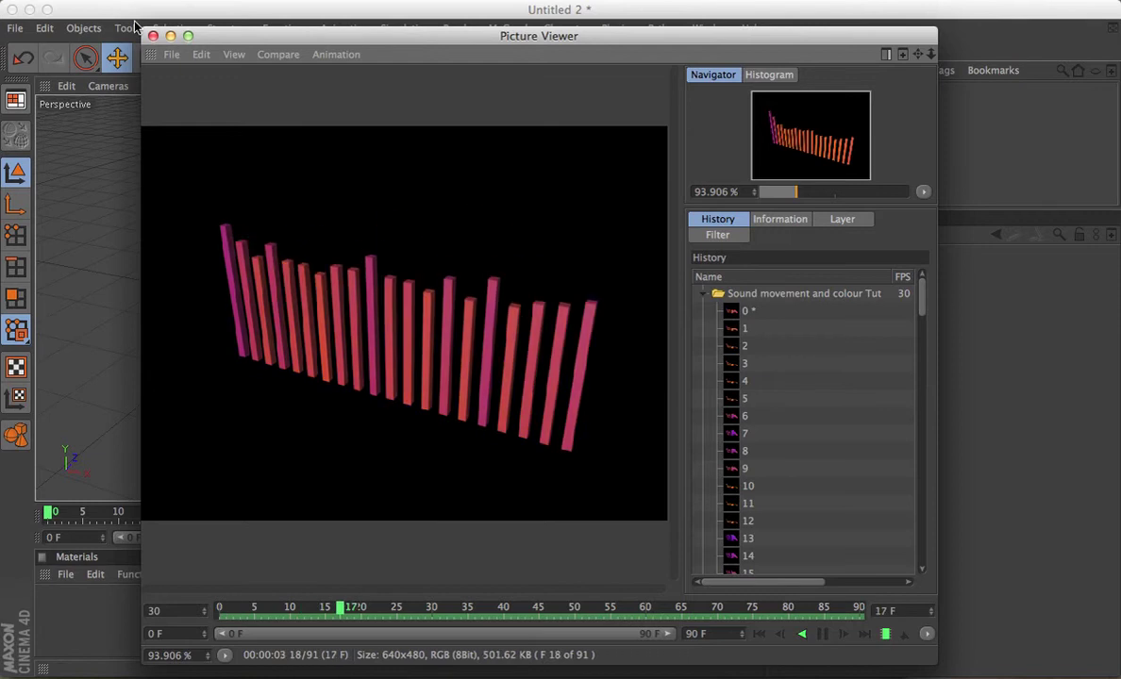
Close the rendered preview, add a cube primitive and make it the child of a new MoGraph Cloner
left_click(152, 37)
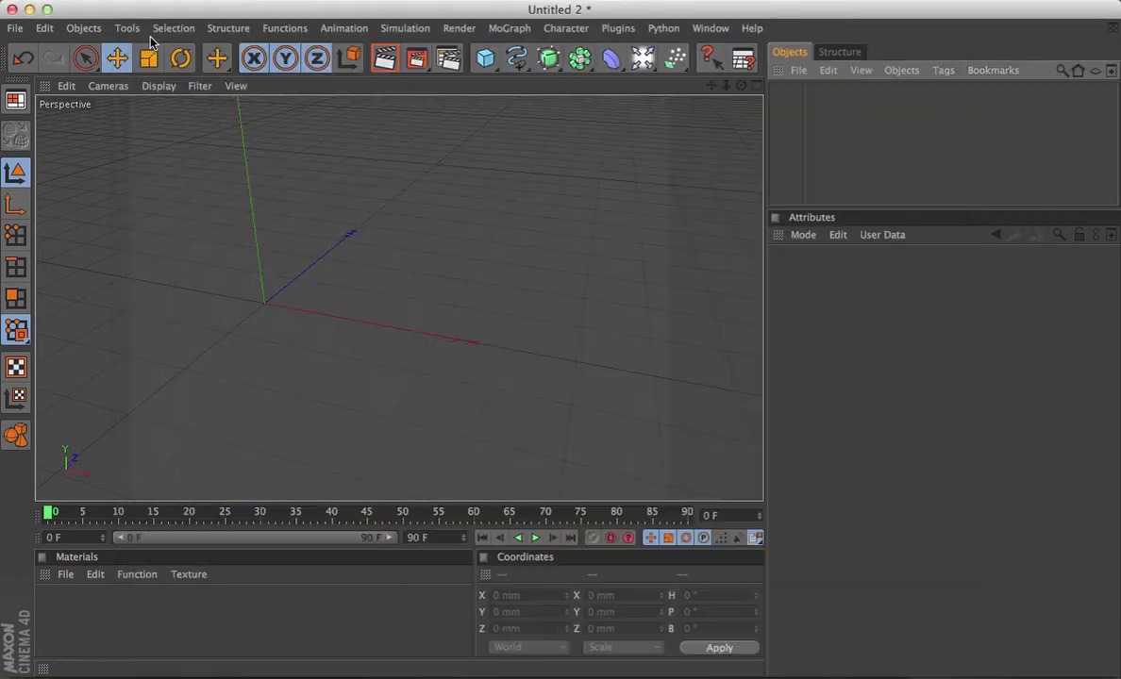
left_click_drag(490, 62, 524, 72)
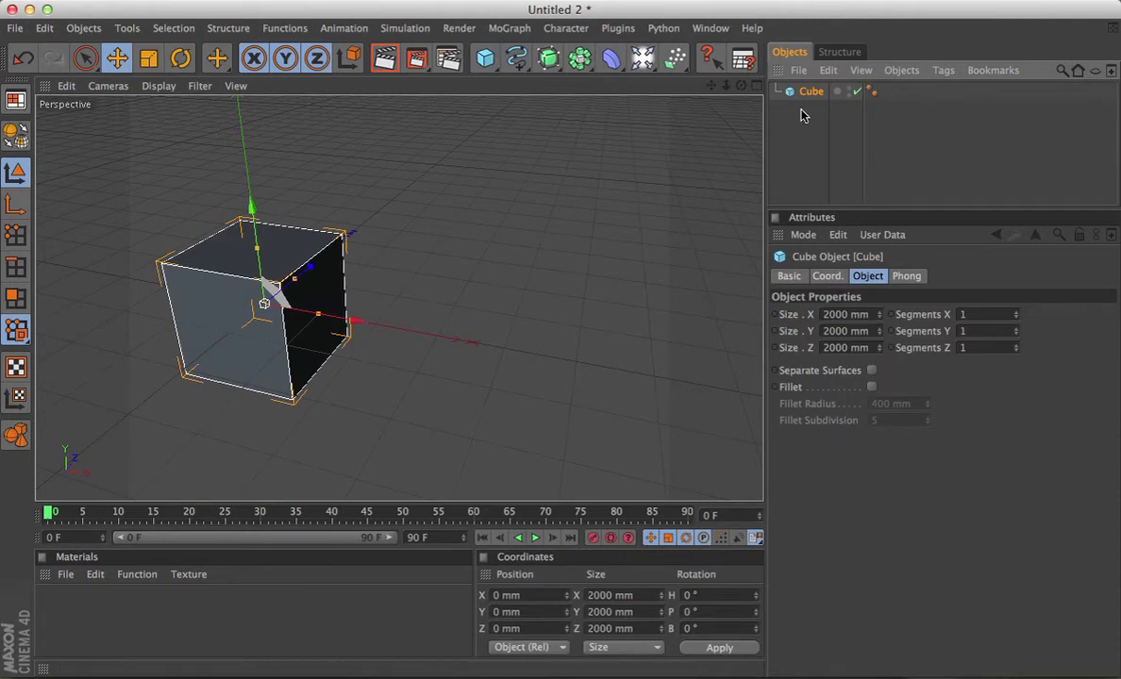
left_click(510, 28)
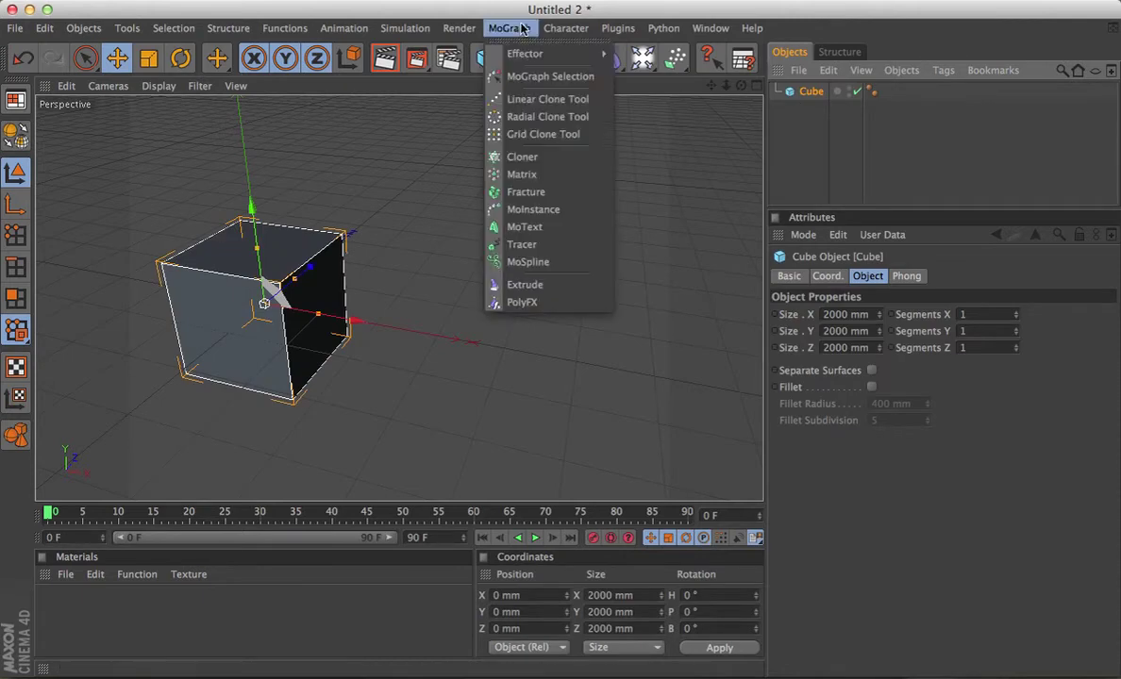
left_click(541, 167, "alt")
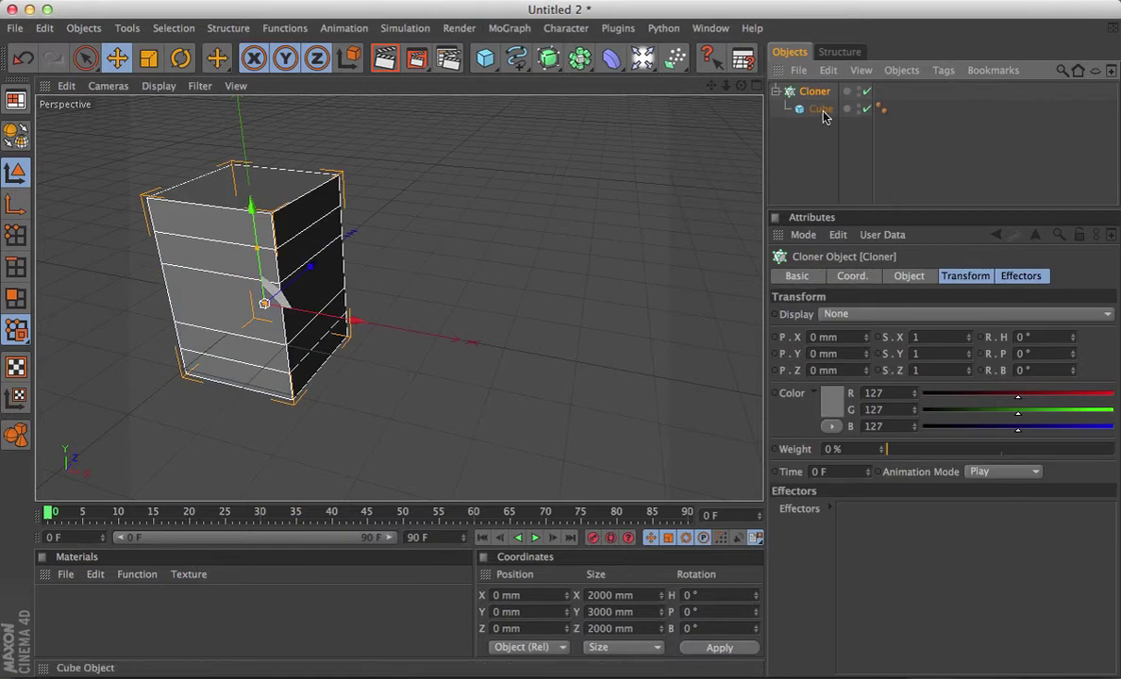
Resize the cube inside the Cloner to 100 mm in X, 1000 mm in Y and 100 mm in Z
left_click(821, 109)
left_click(854, 314)
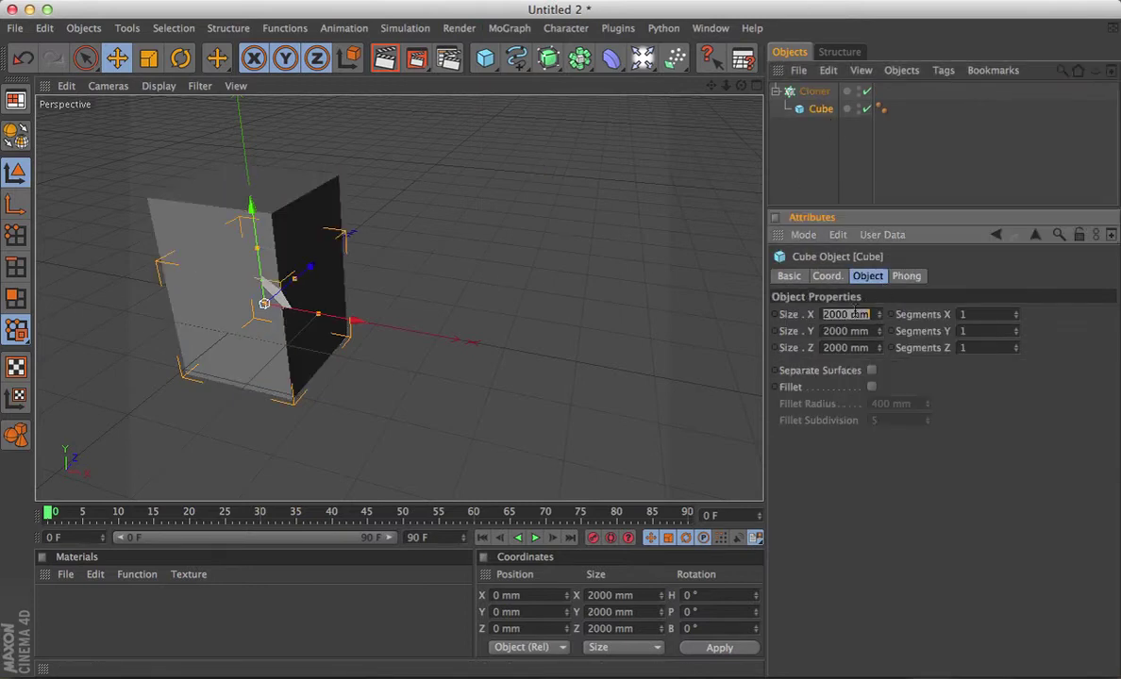
type("100")
key("Tab")
type("1000")
key("Tab")
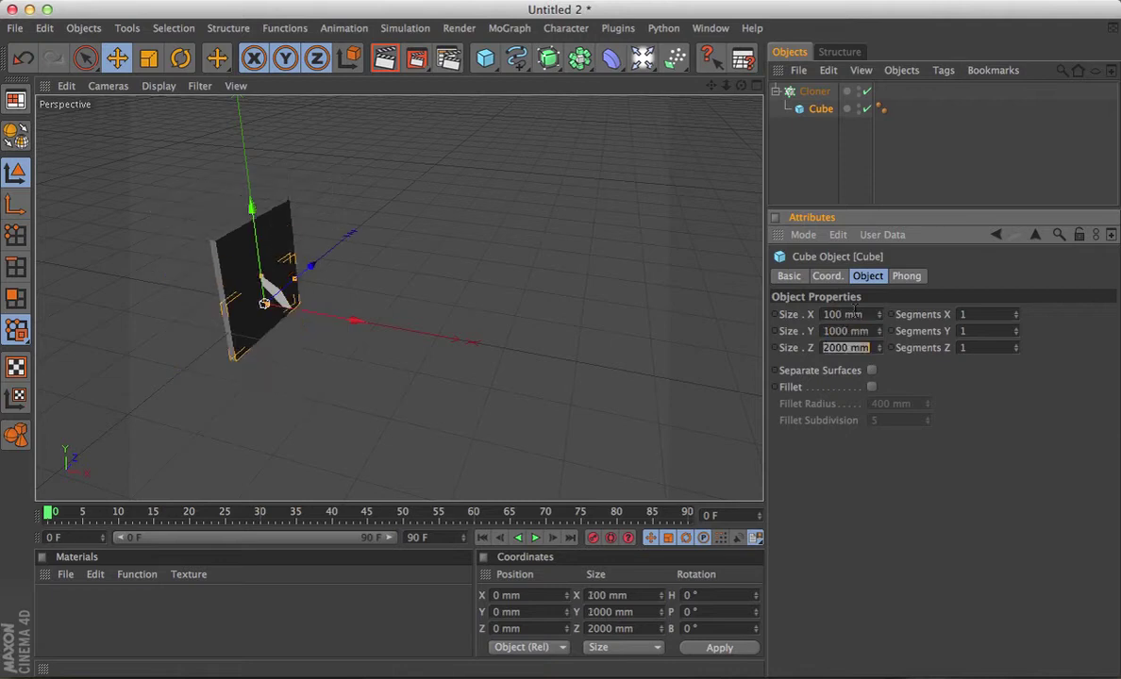
type("100")
key("Return")
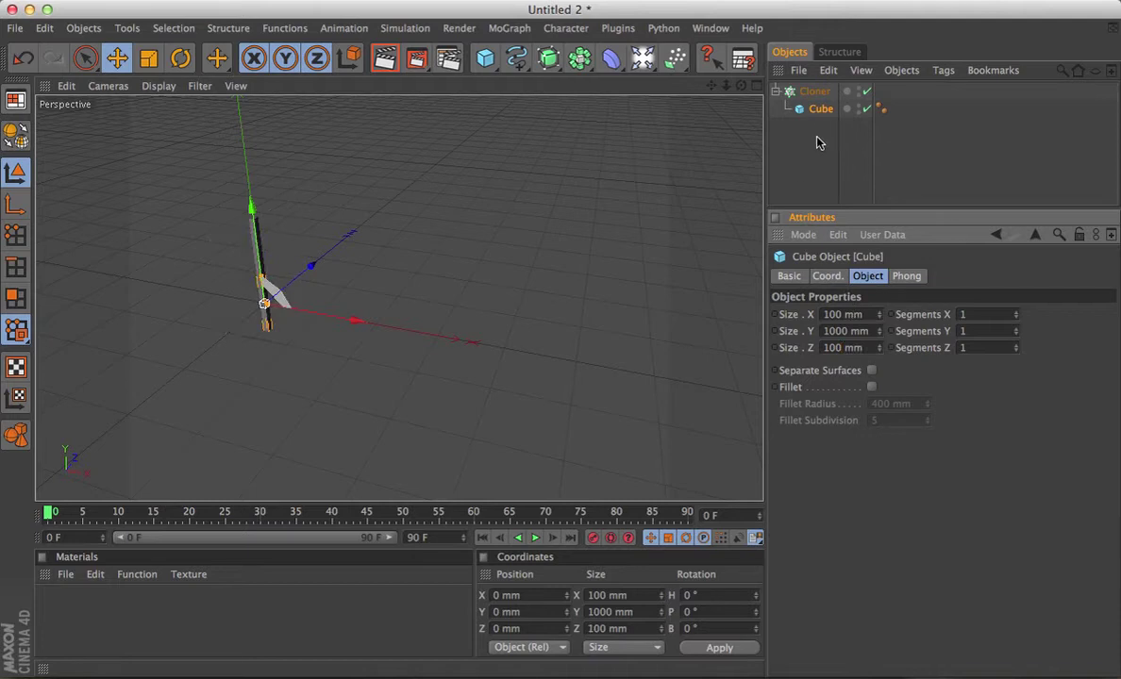
Set the Cloner's linear count to 20 with a per-step offset of 250 mm in X and 0 mm in Y
left_click(814, 93)
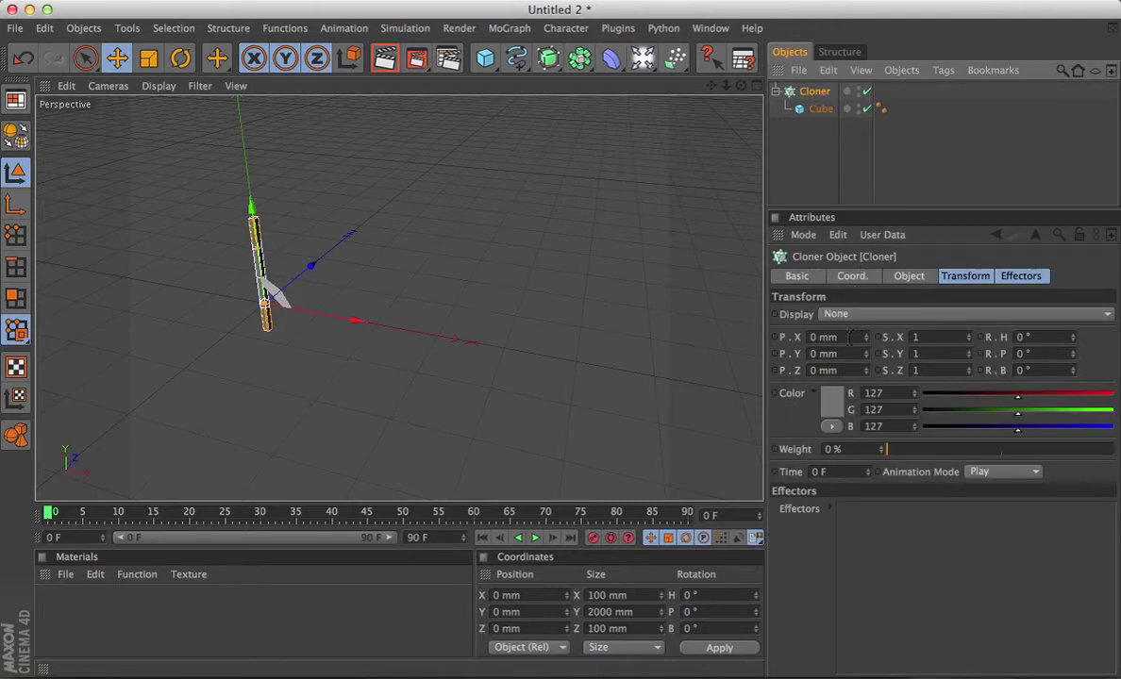
left_click(908, 275)
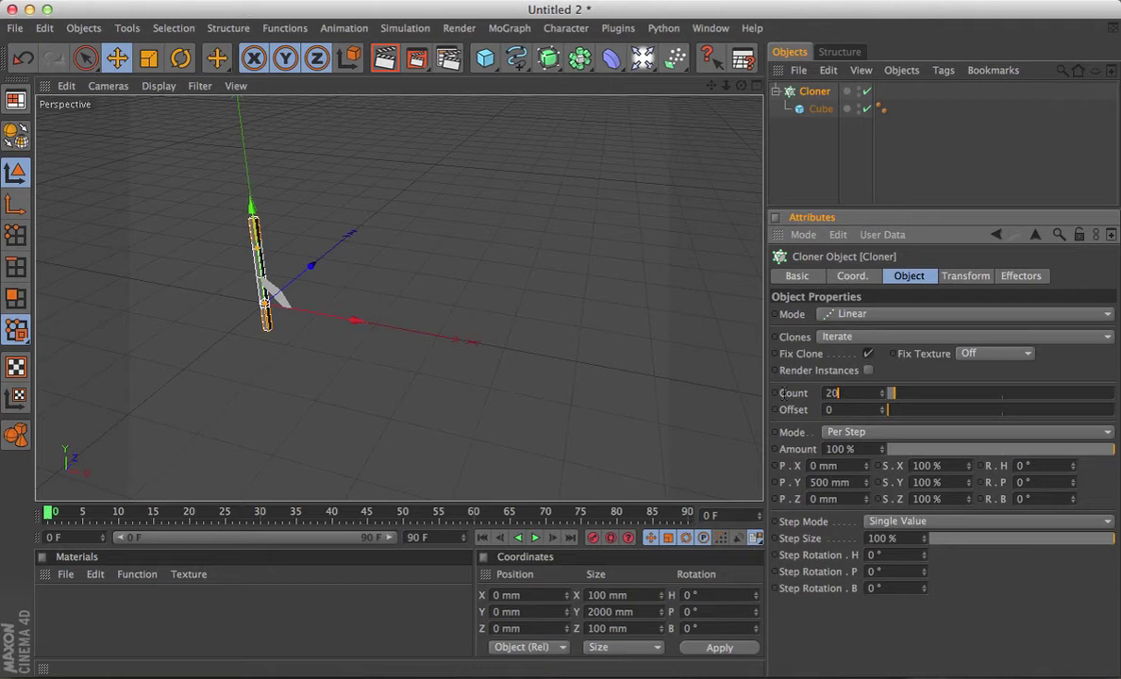
key("Return")
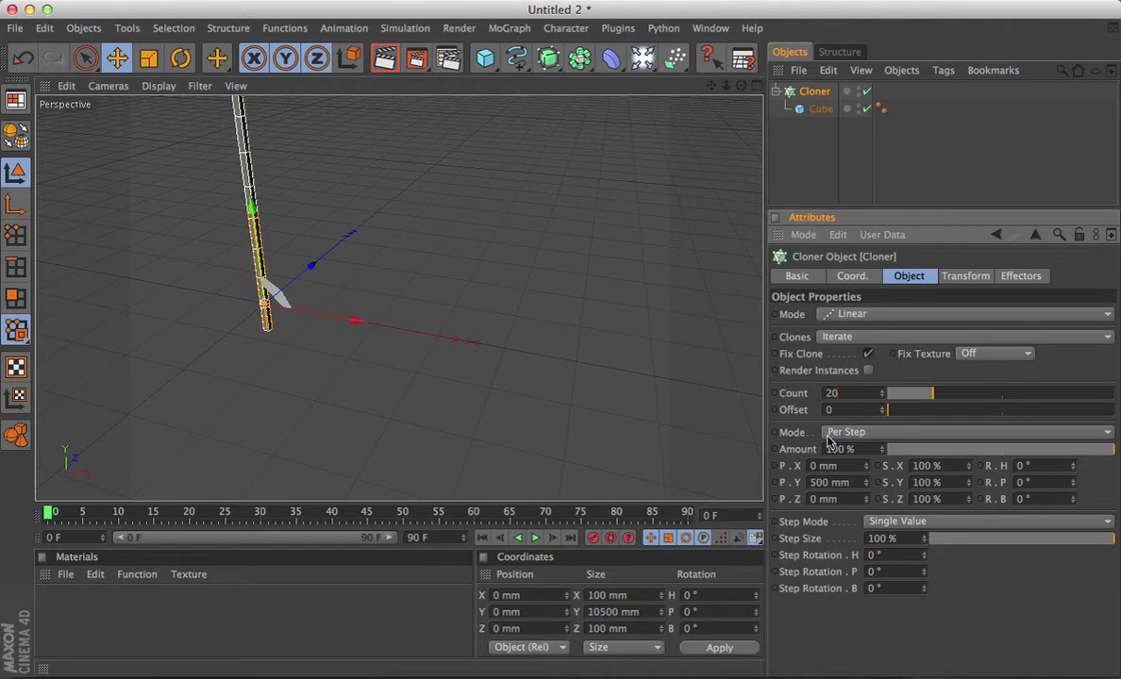
left_click(843, 467)
type("250")
key("Return")
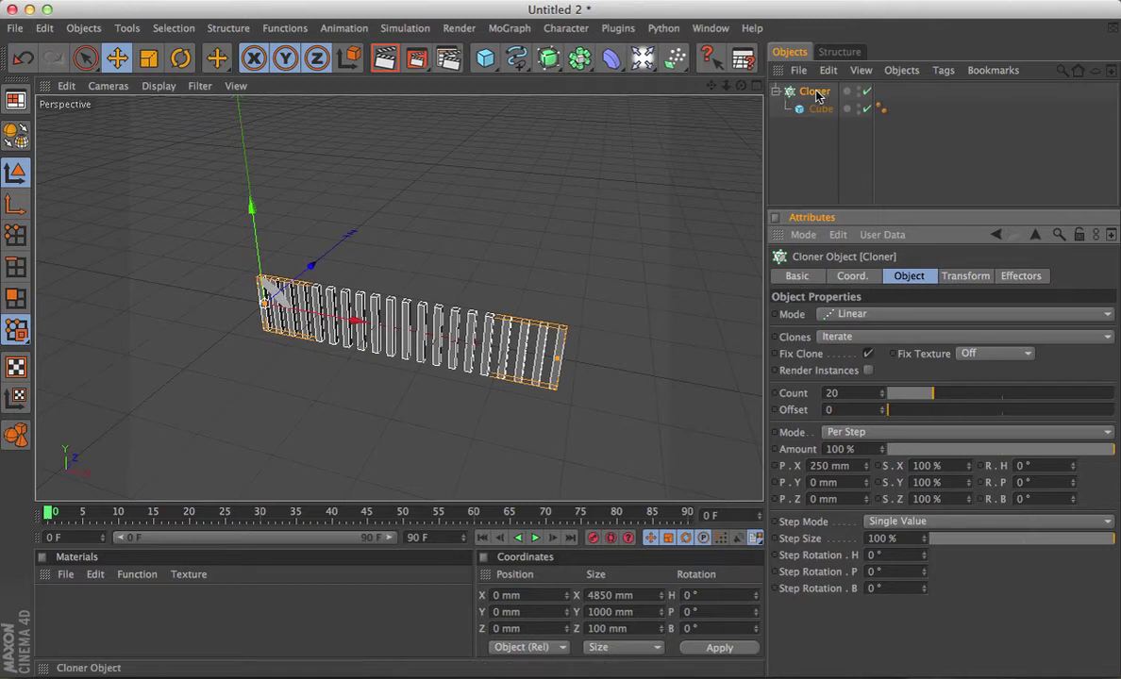
Add a Sound effector to the Cloner and load maxon_technoloop2.wav as its sound file
left_click(510, 27)
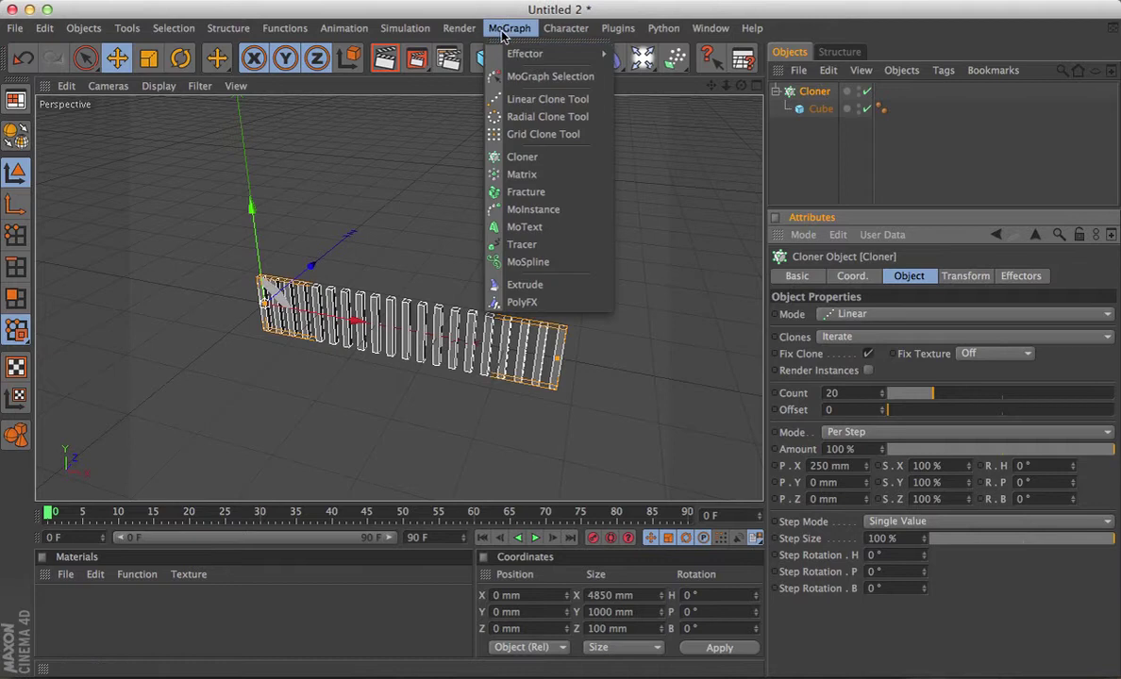
mouse_move(566, 54)
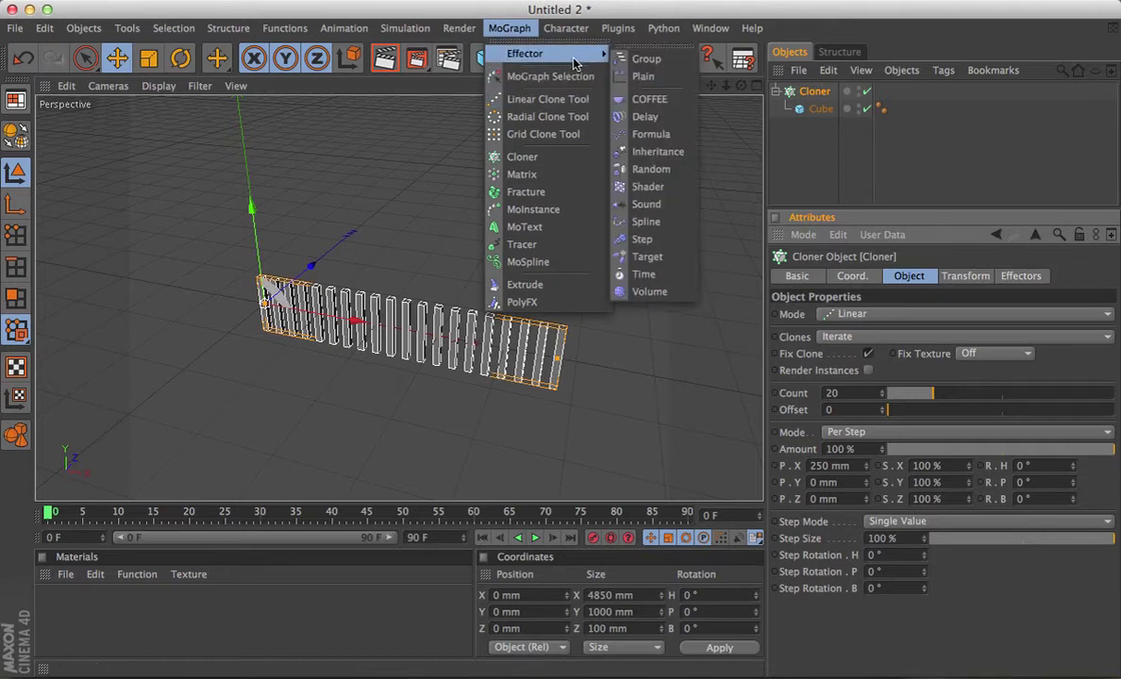
left_click(663, 204)
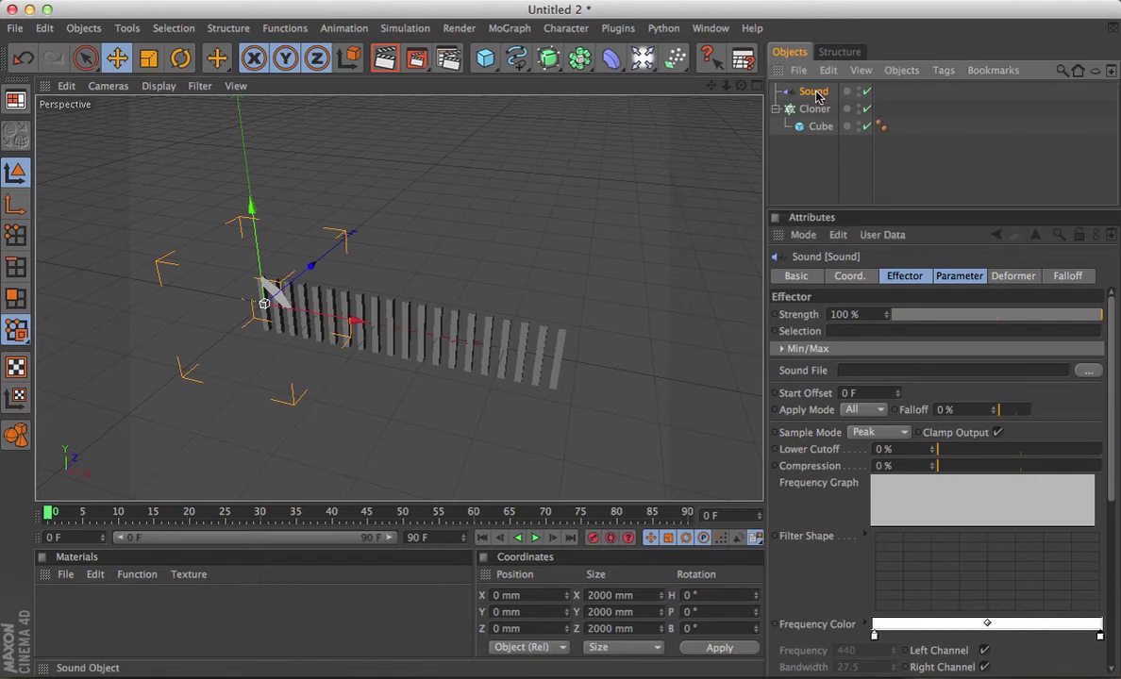
left_click(1086, 372)
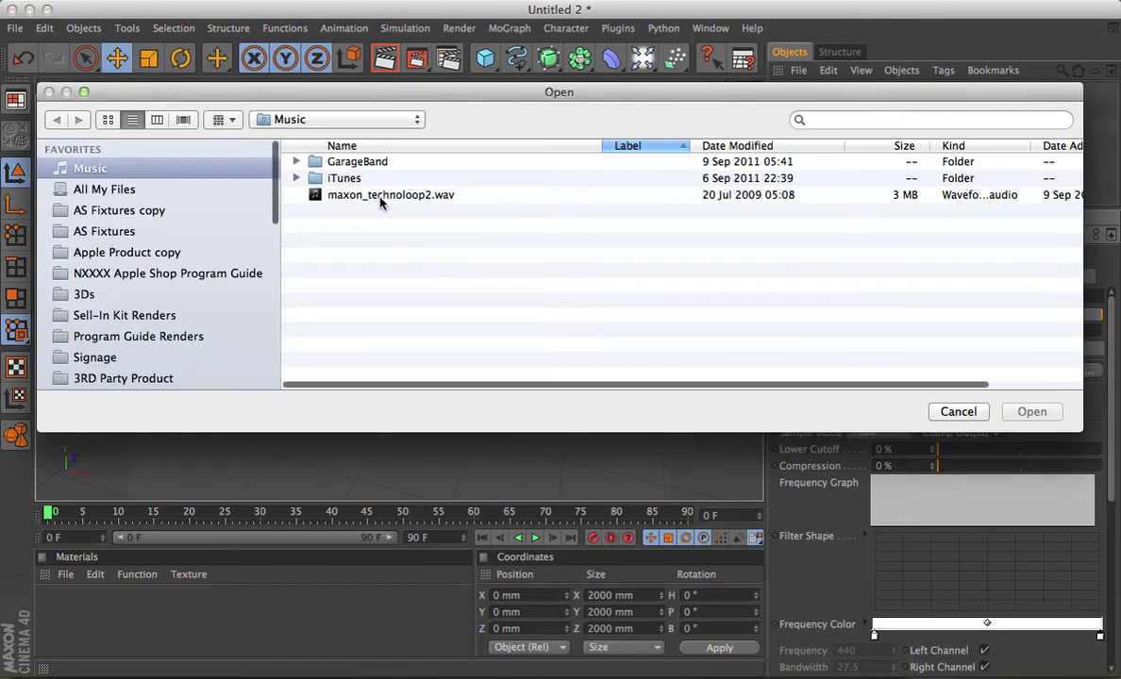
double_click(382, 196)
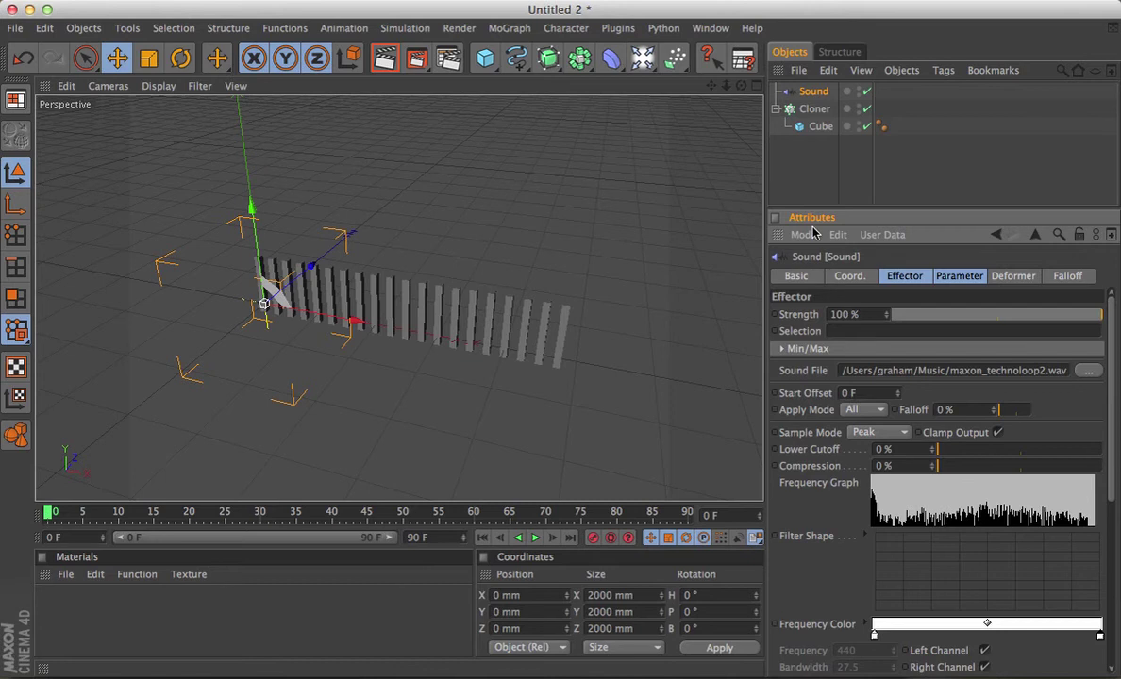
Open the Sound effector's parameters, play the animation to check the bars' movement, and rewind to frame 0
left_click(958, 277)
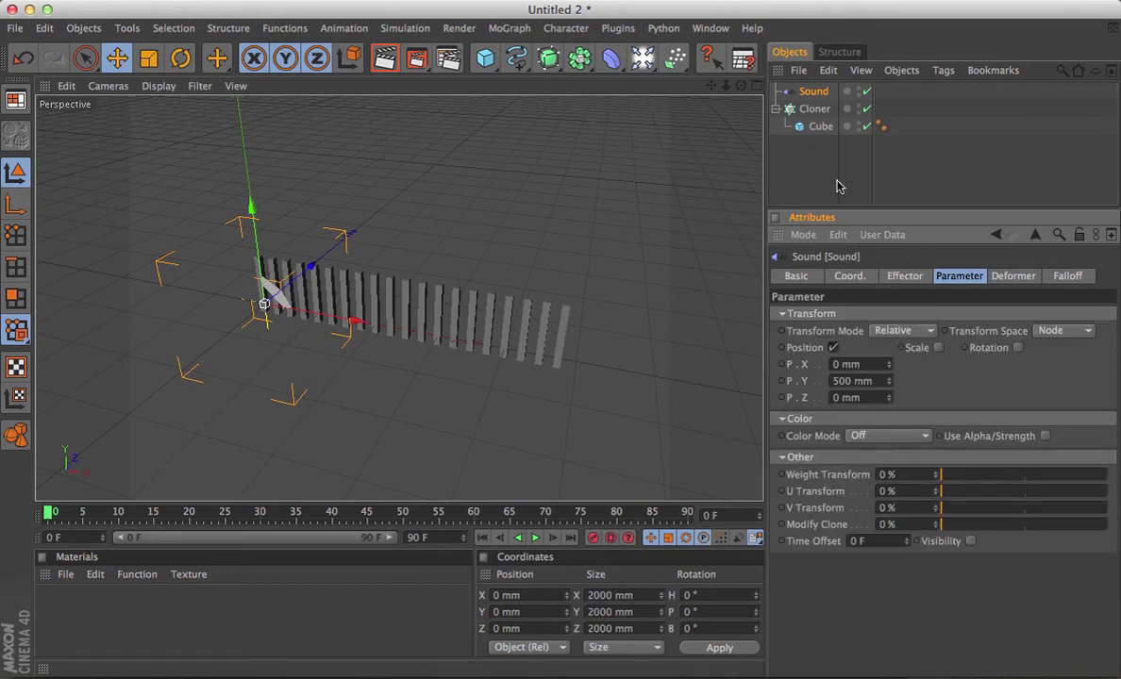
left_click(536, 539)
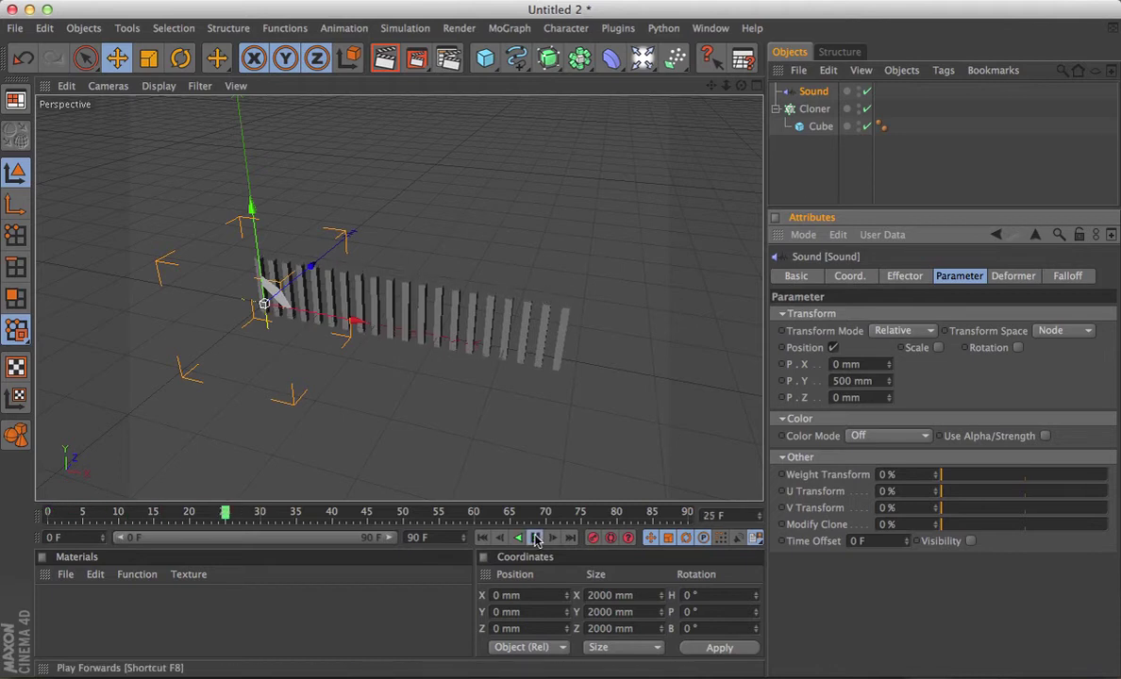
left_click(536, 539)
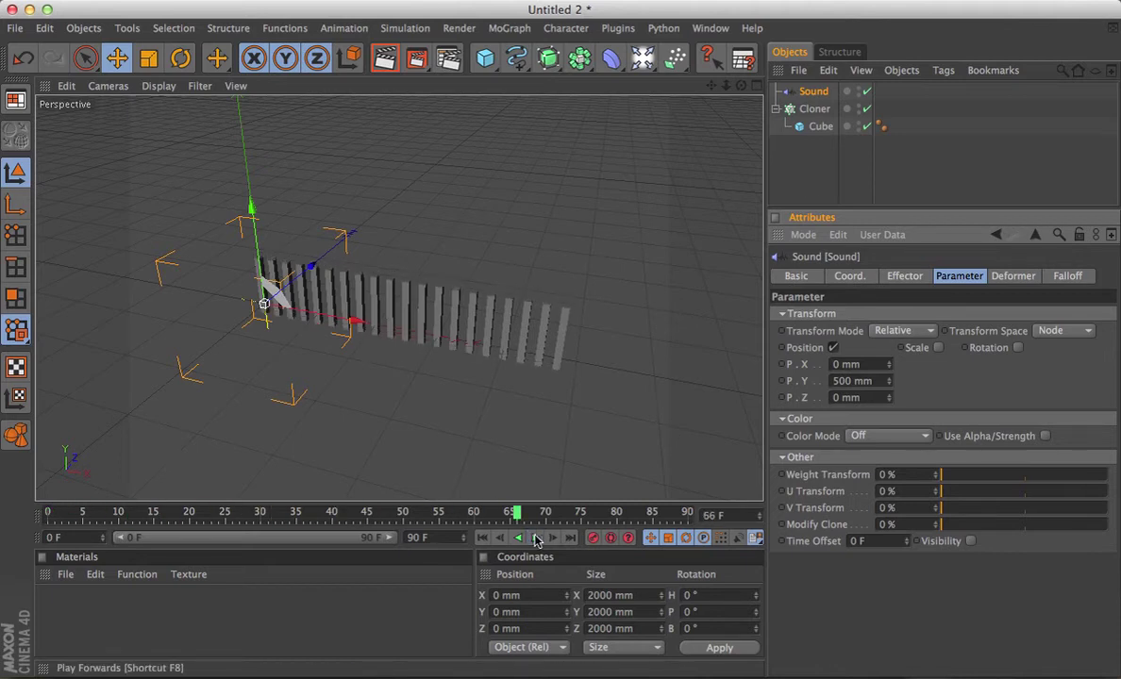
left_click(482, 538)
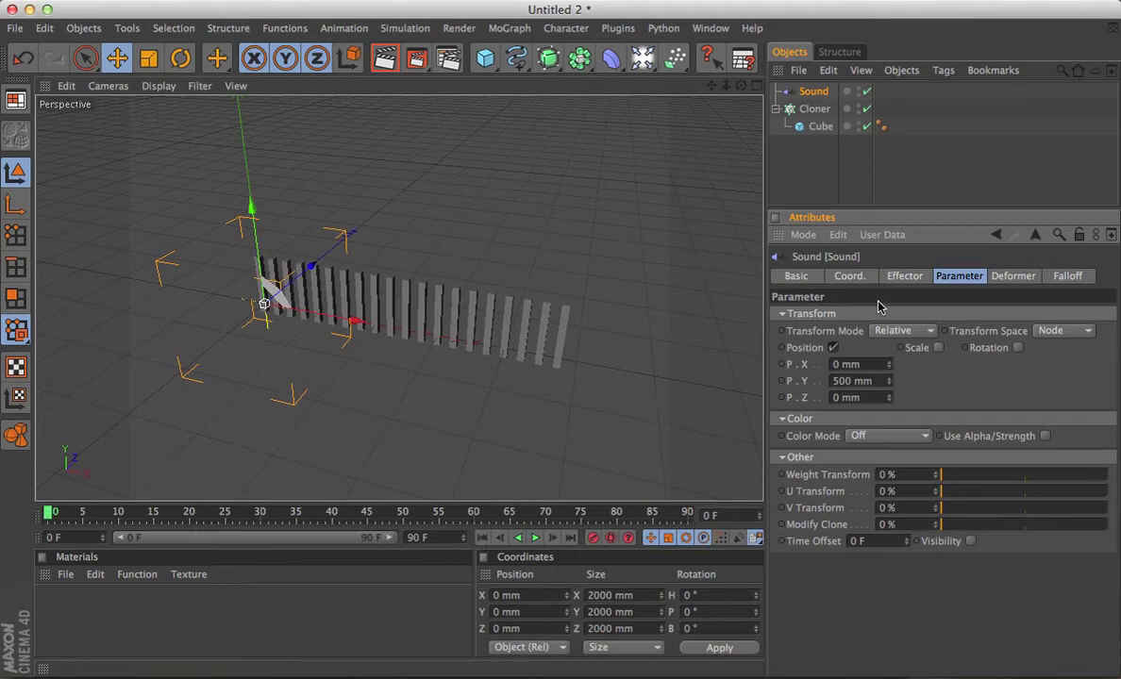
Enable scale on the Sound effector with S.Y at 2, and set its P.Y position to 1000 mm
left_click(833, 348)
left_click(939, 349)
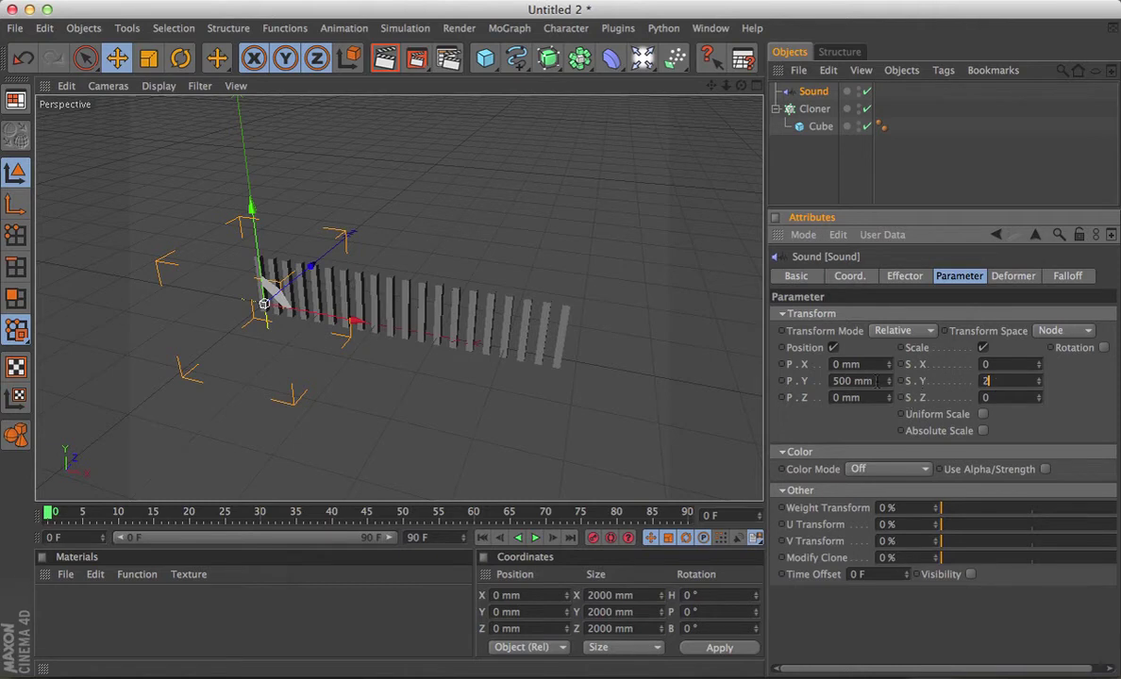
key("Return")
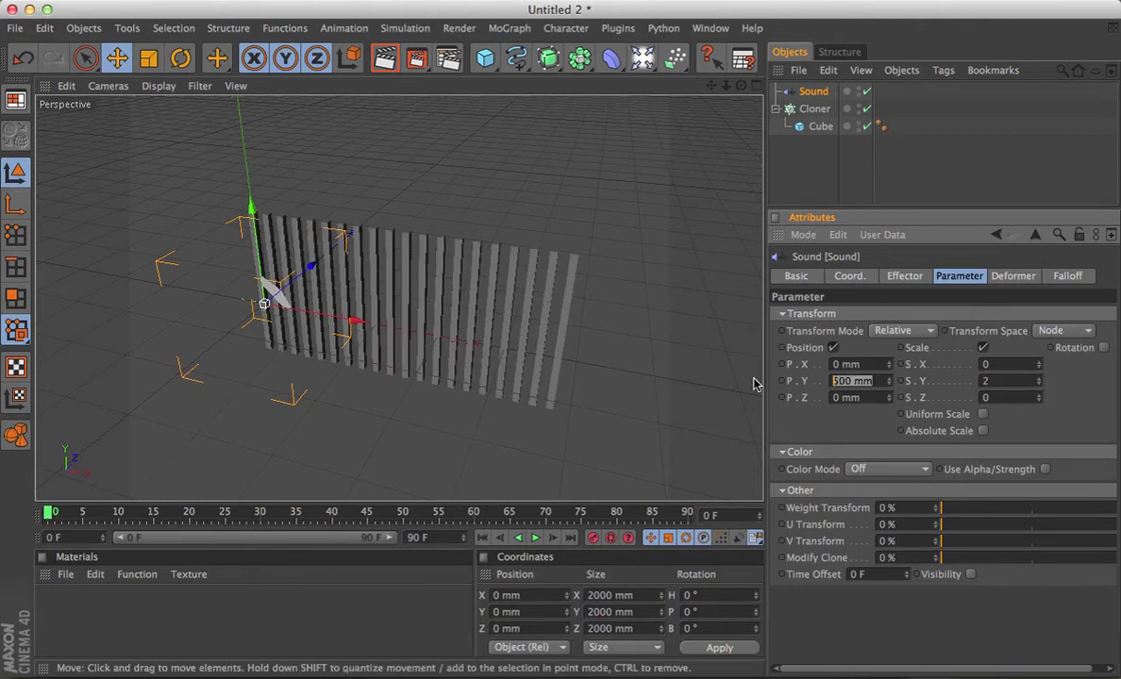
type("1000")
key("Return")
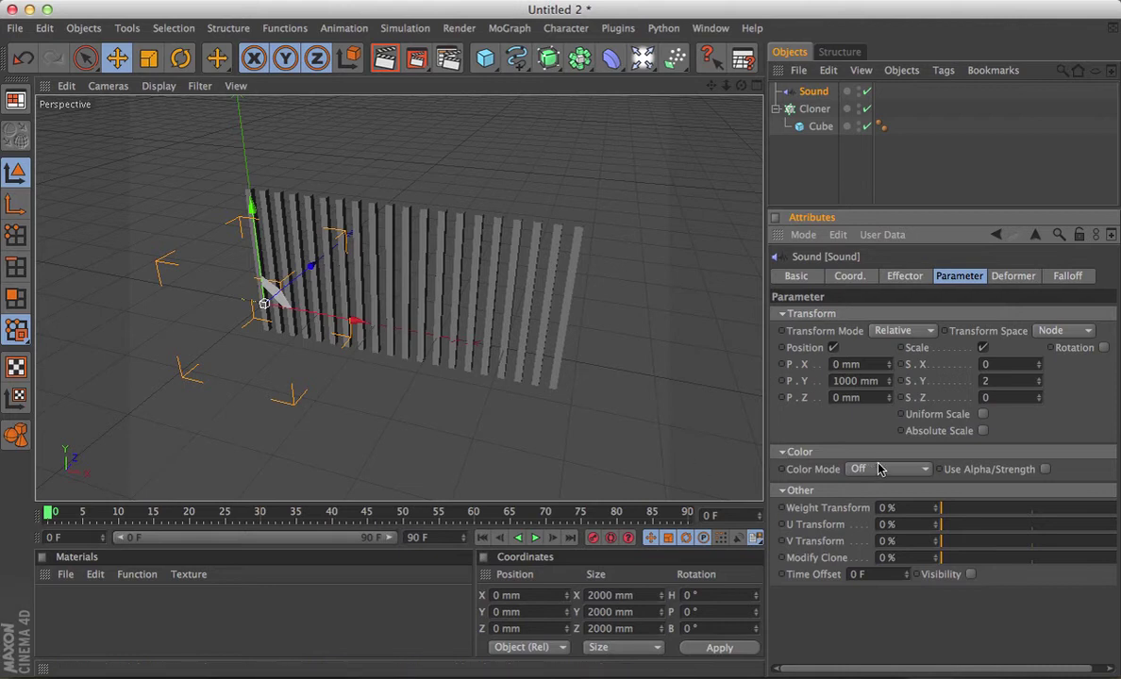
Preview the scaled bars by playing the animation, and return to the first frame
left_click(535, 539)
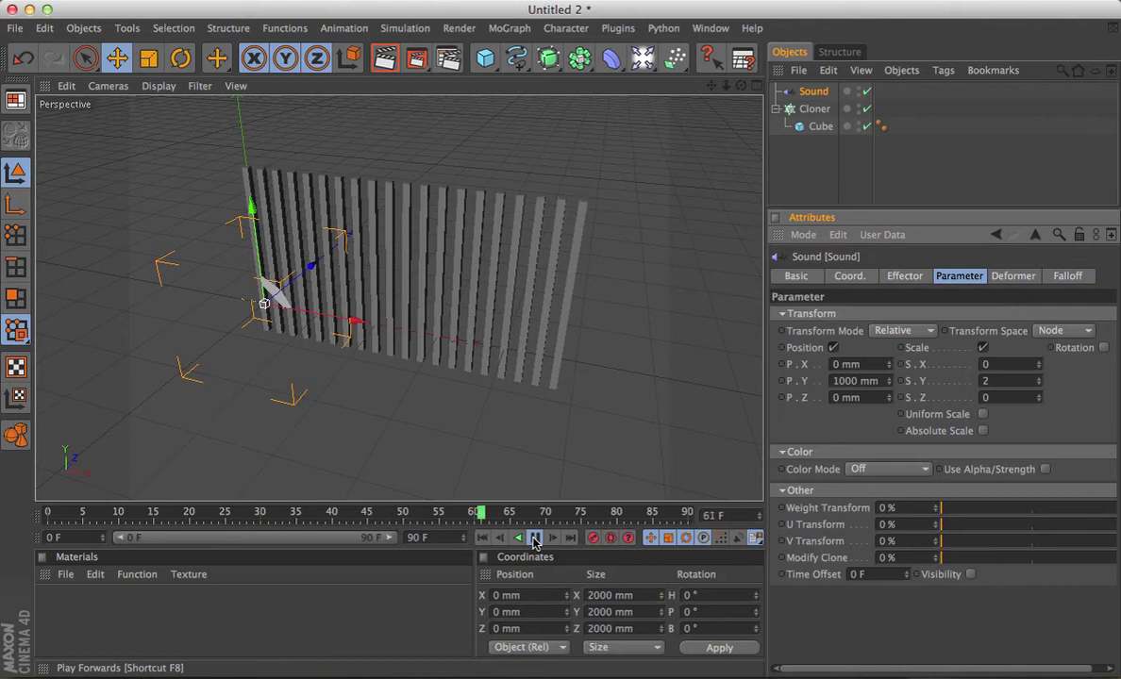
left_click(534, 540)
left_click(482, 537)
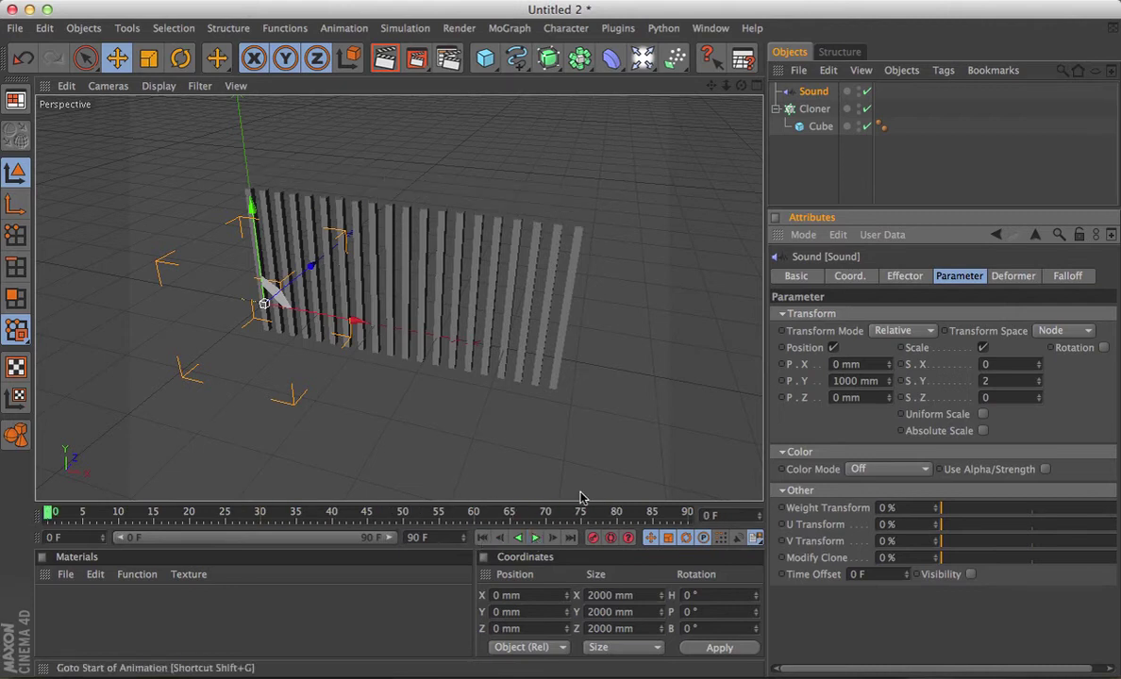
Change the Sound effector's apply mode to Step
left_click(911, 276)
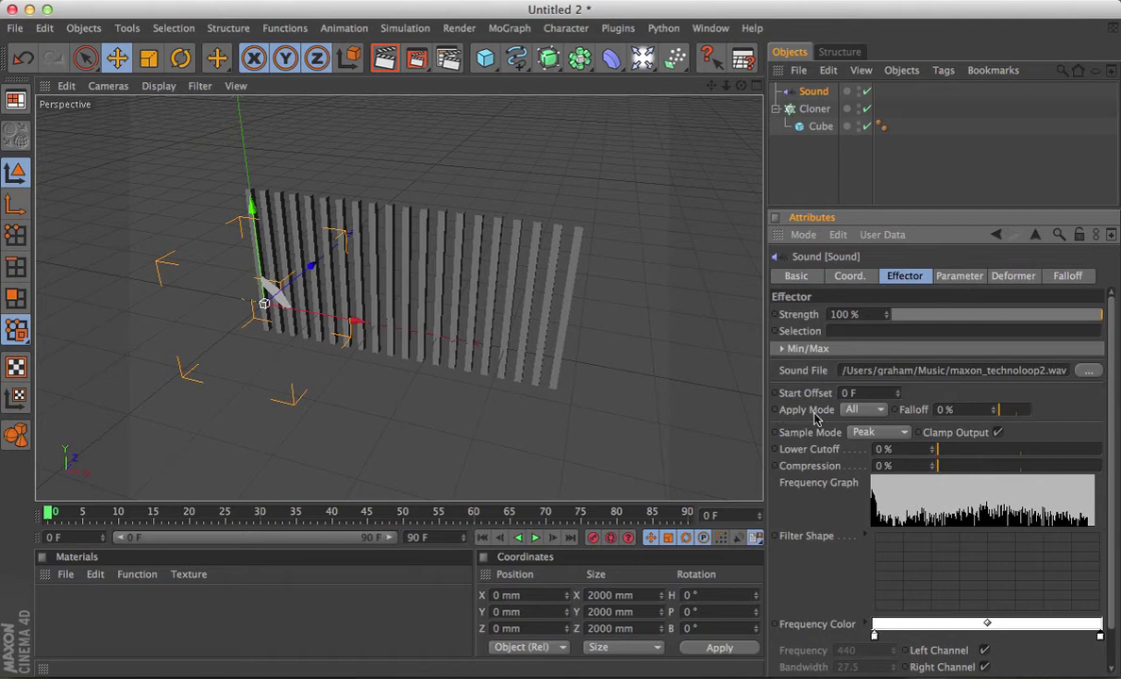
left_click(861, 409)
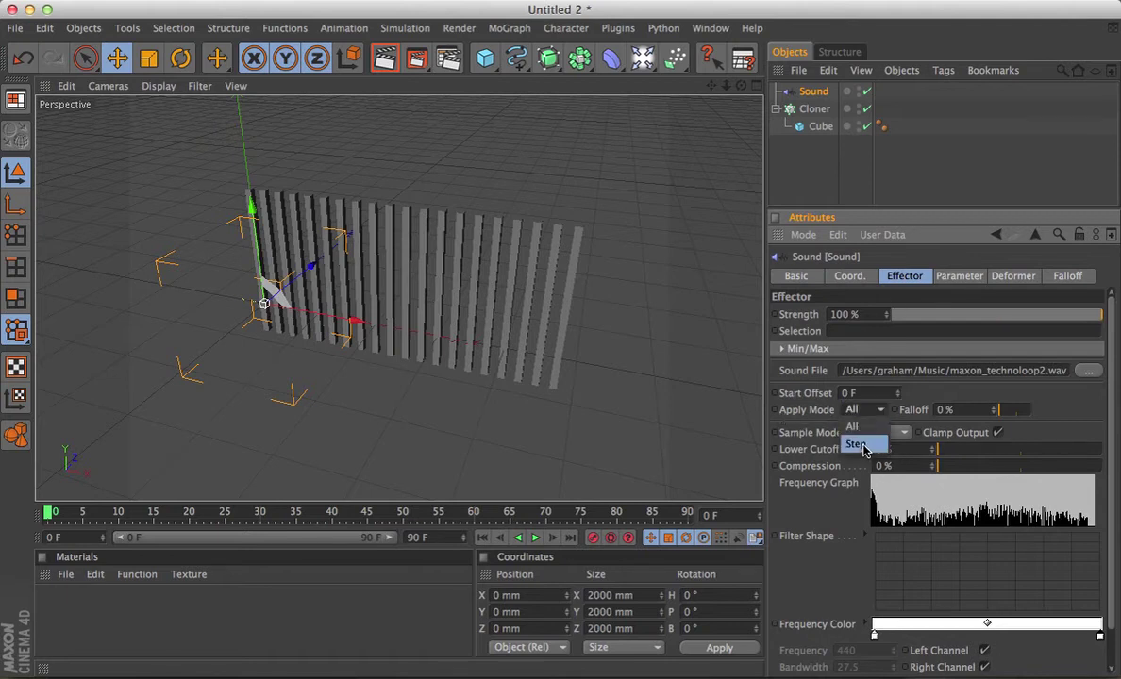
left_click(863, 449)
Play the animation twice to check how the individual bars react to the sound, rewinding to frame 0 each time
left_click(534, 537)
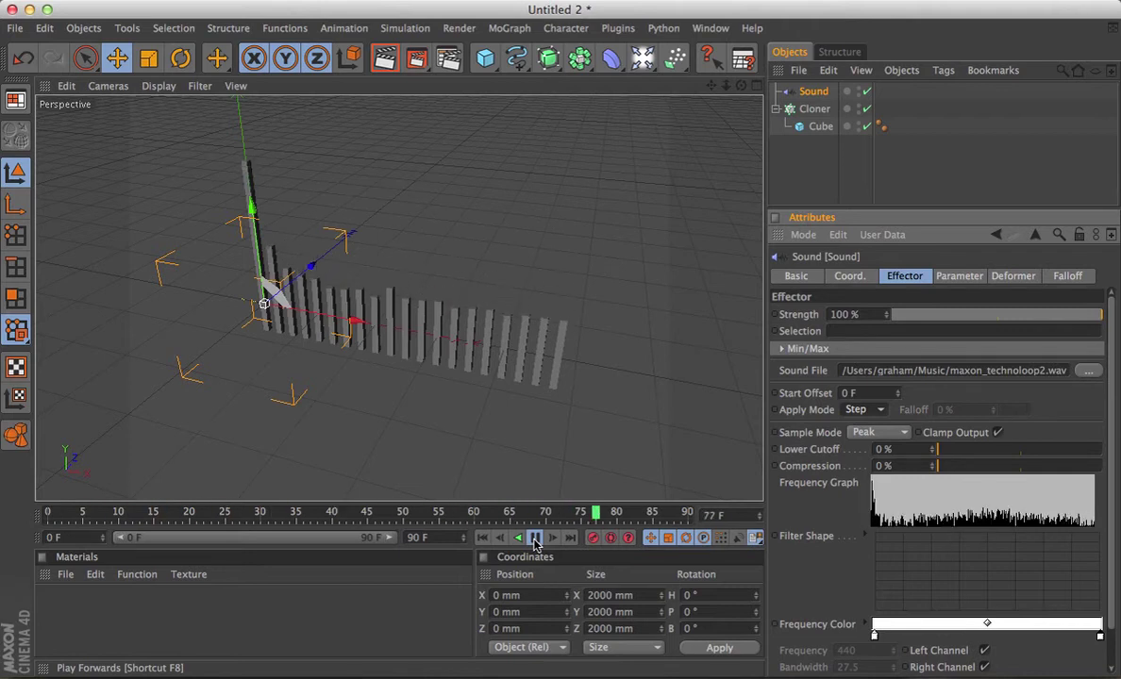
left_click(534, 537)
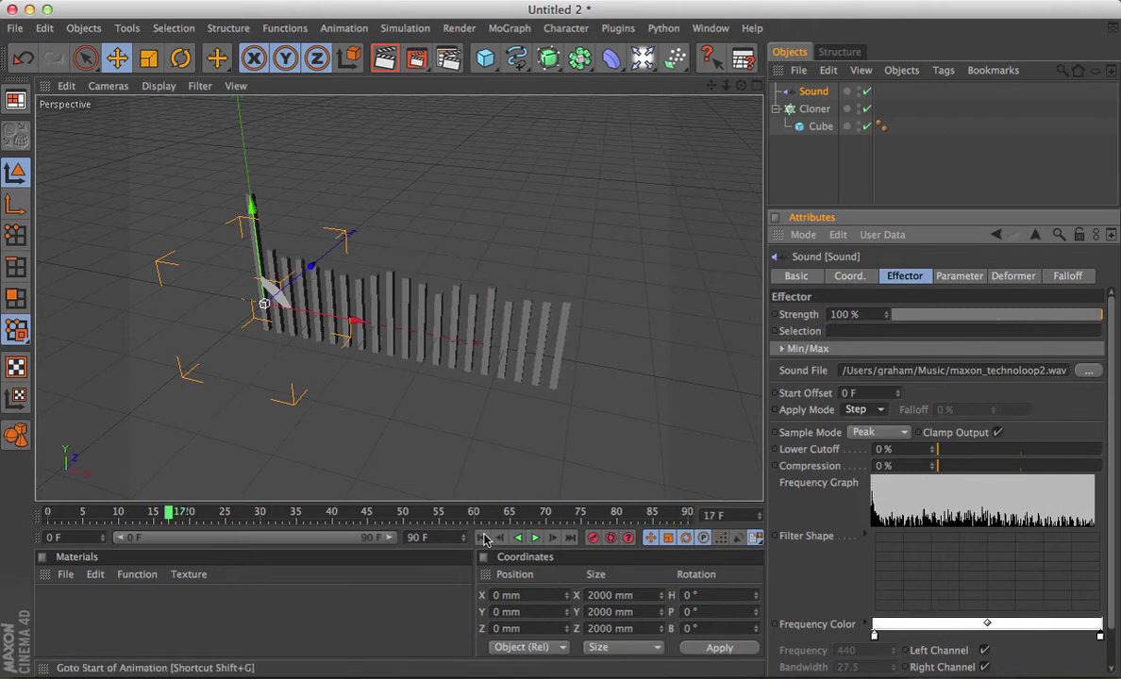
left_click(484, 537)
left_click(534, 537)
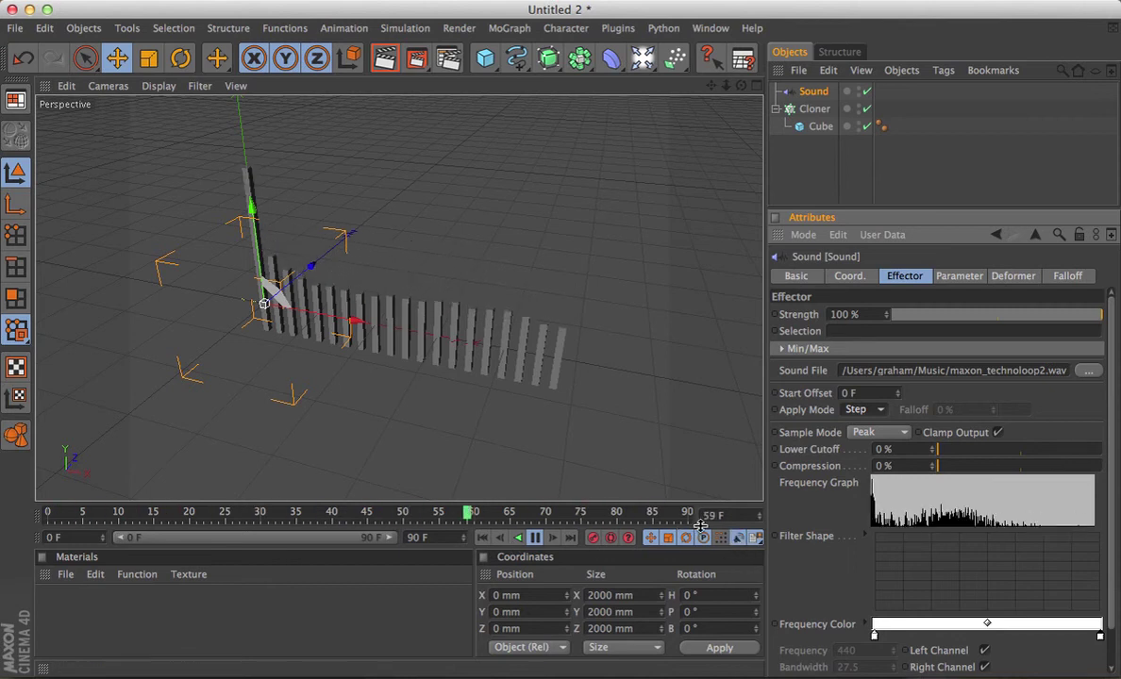
left_click(534, 537)
left_click(481, 538)
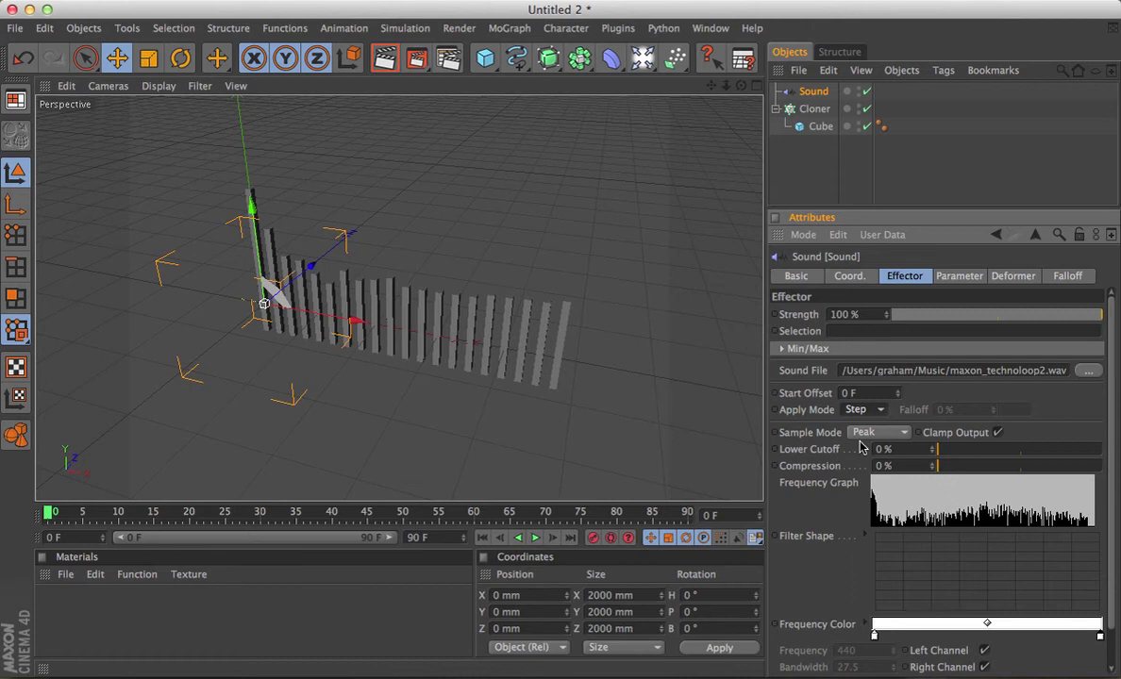
Set the Sound effector's color mode to User Defined
left_click(963, 278)
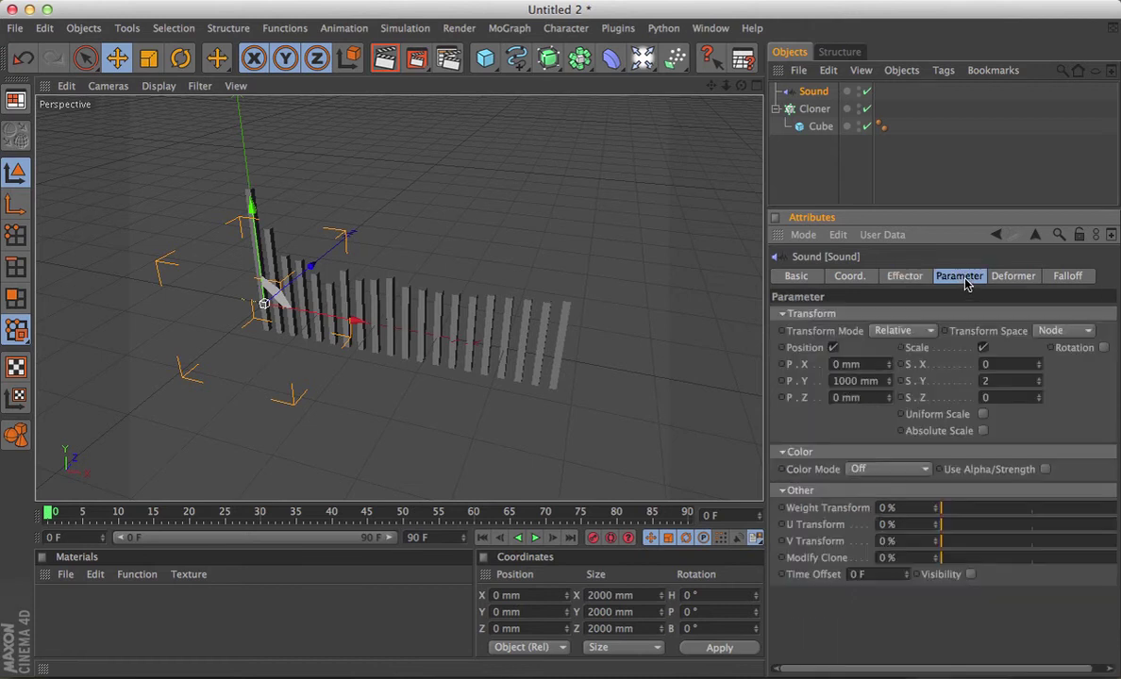
left_click(870, 470)
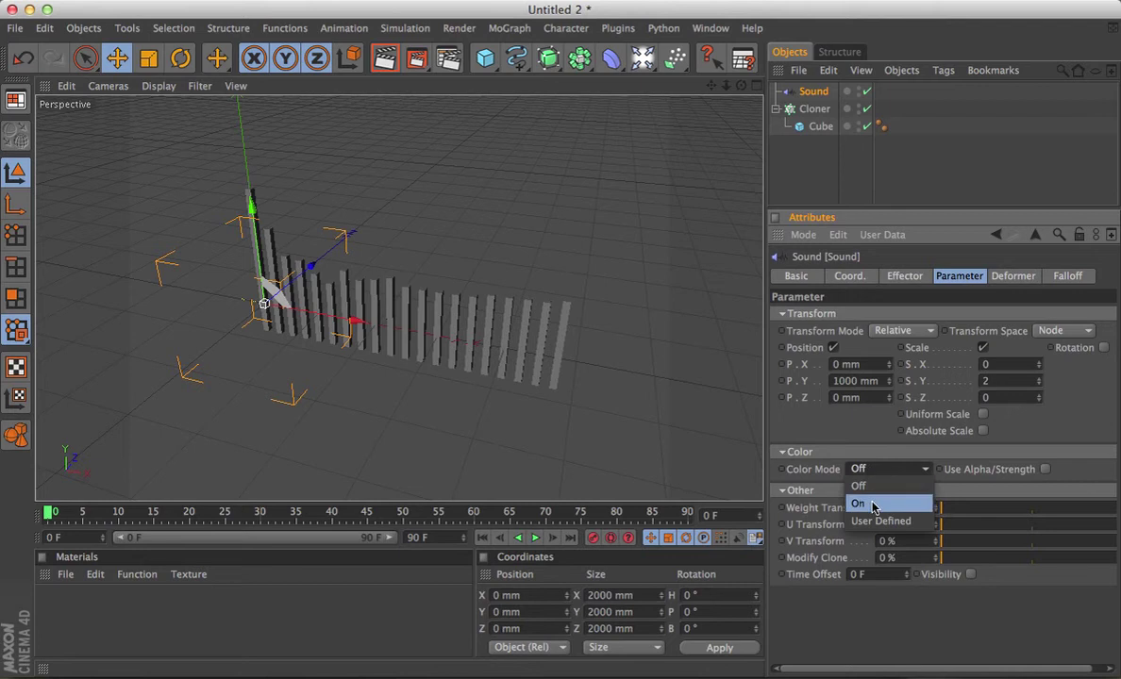
left_click(873, 505)
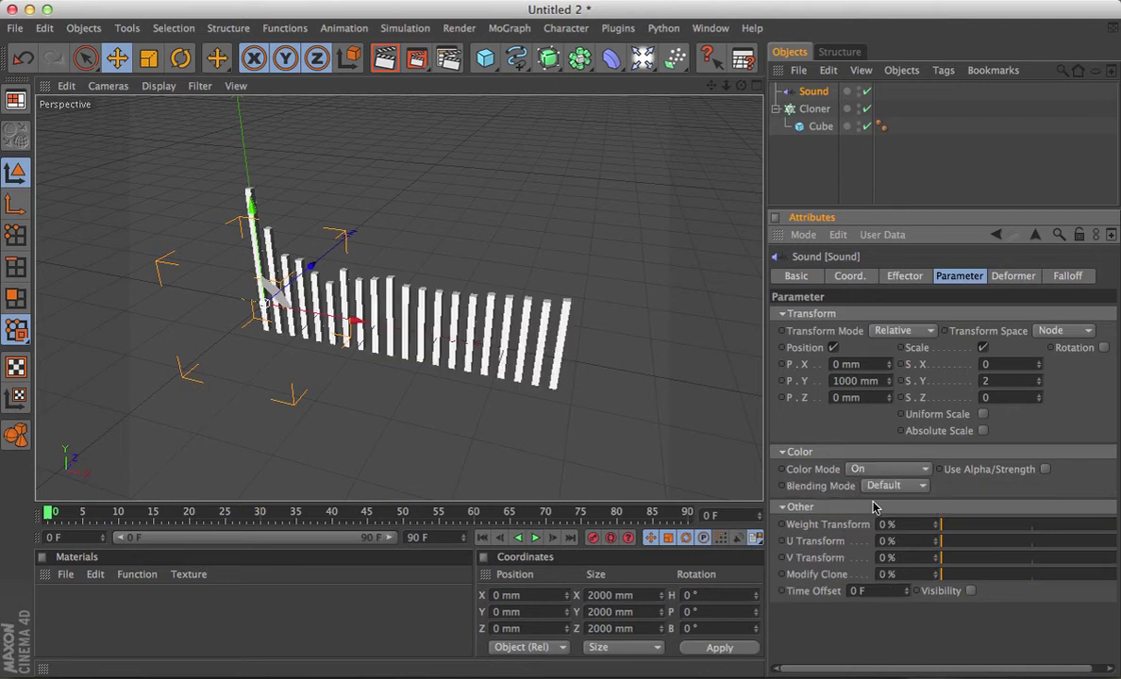
left_click(863, 469)
left_click(883, 521)
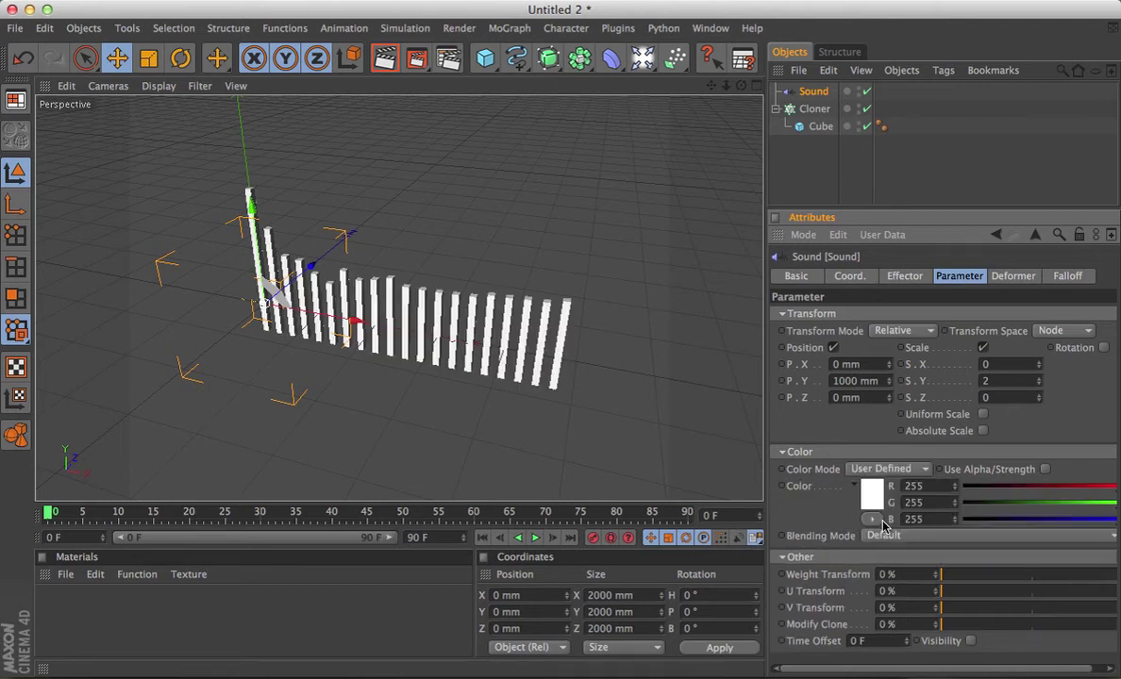
Set the Sound effector's user-defined color to Magenta
left_click(872, 493)
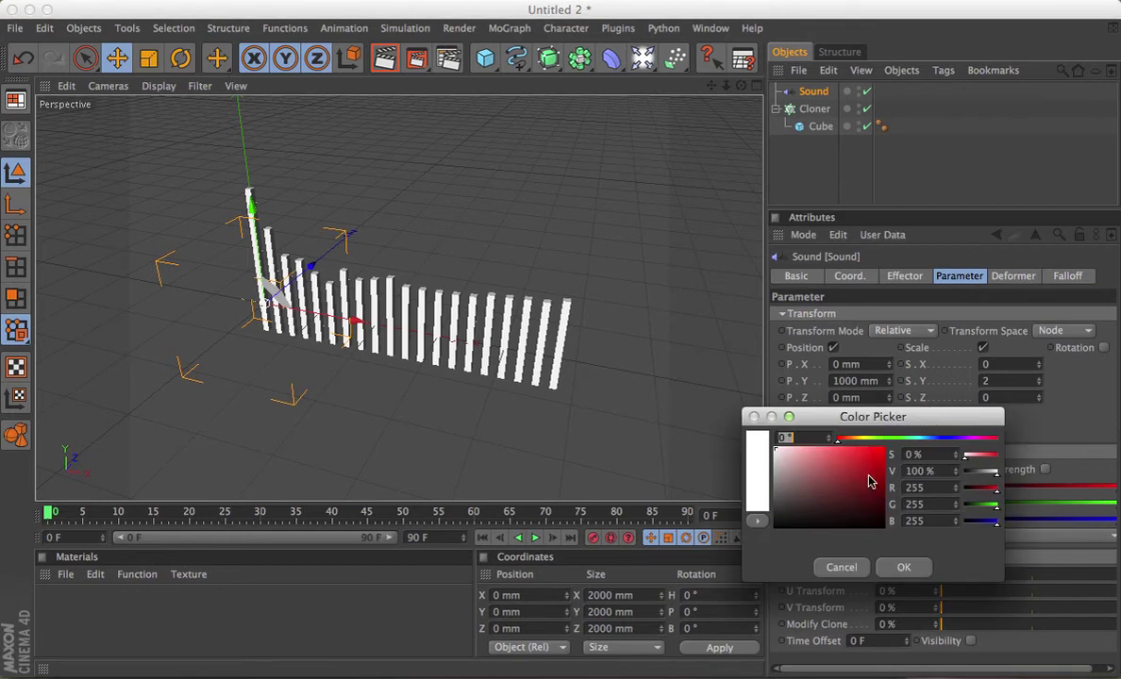
left_click(758, 488)
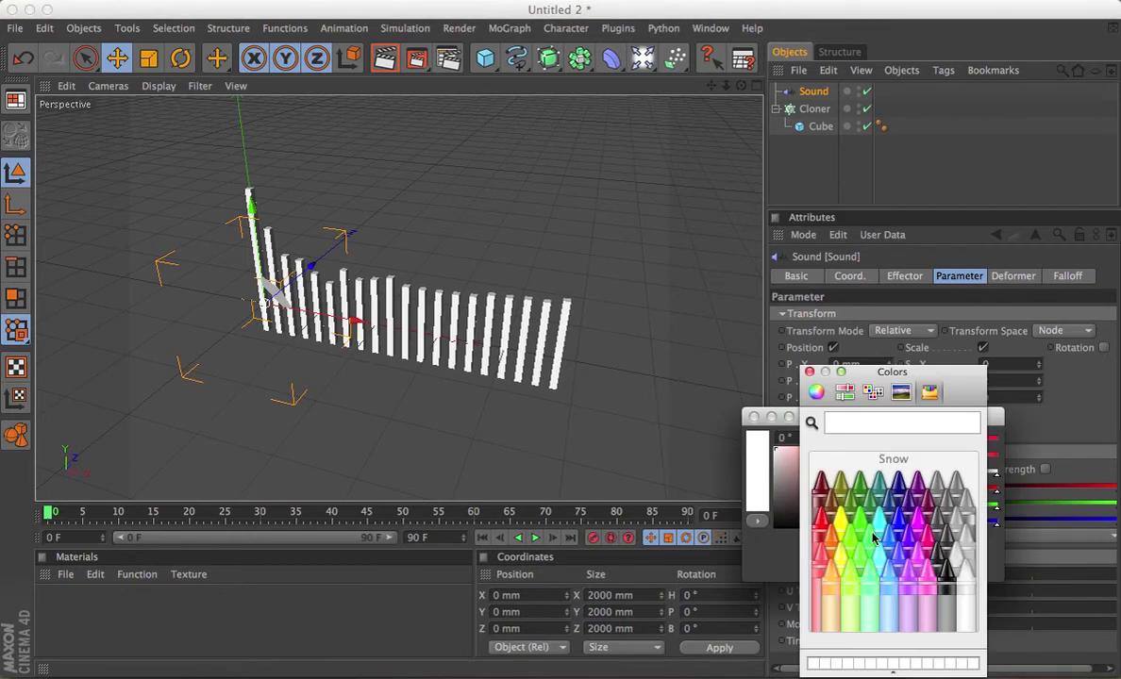
left_click(917, 539)
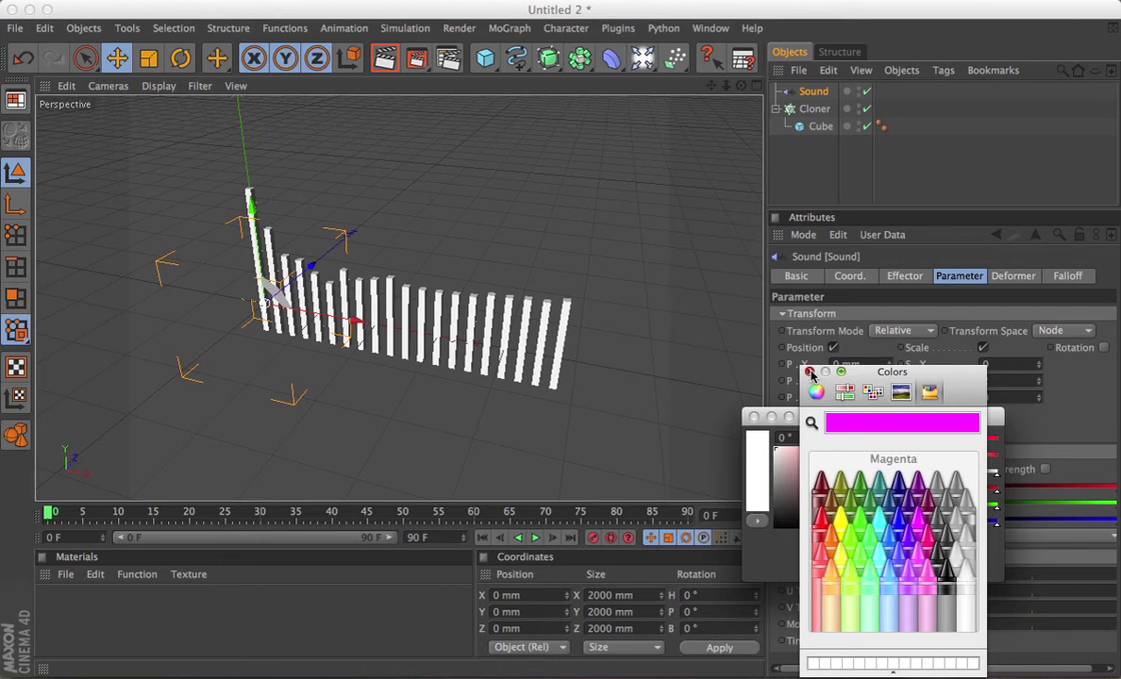
left_click(809, 372)
left_click(908, 568)
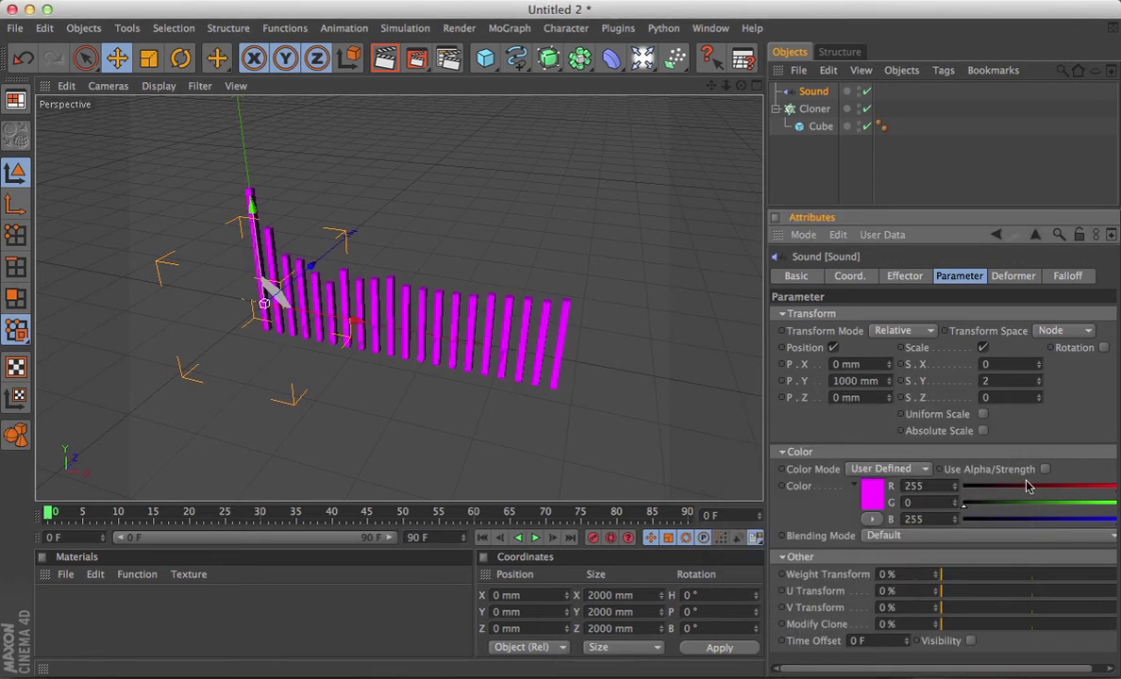
Set the Cloner's transform color to the Tangerine orange (255, 128, 0)
left_click(821, 110)
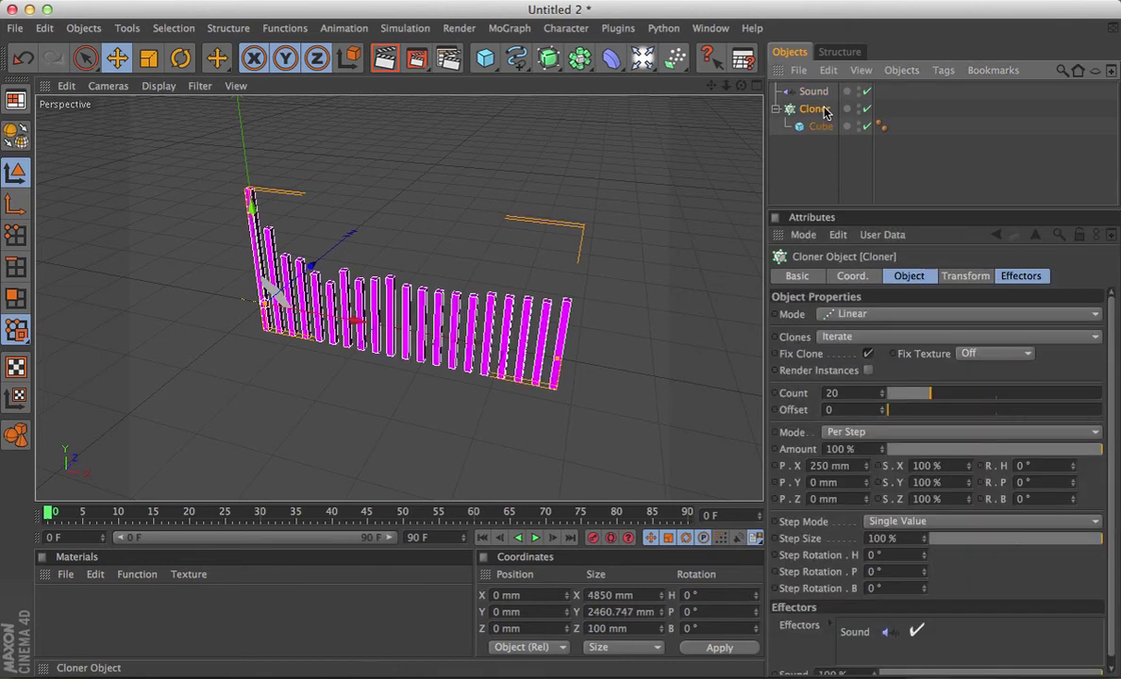
left_click(965, 275)
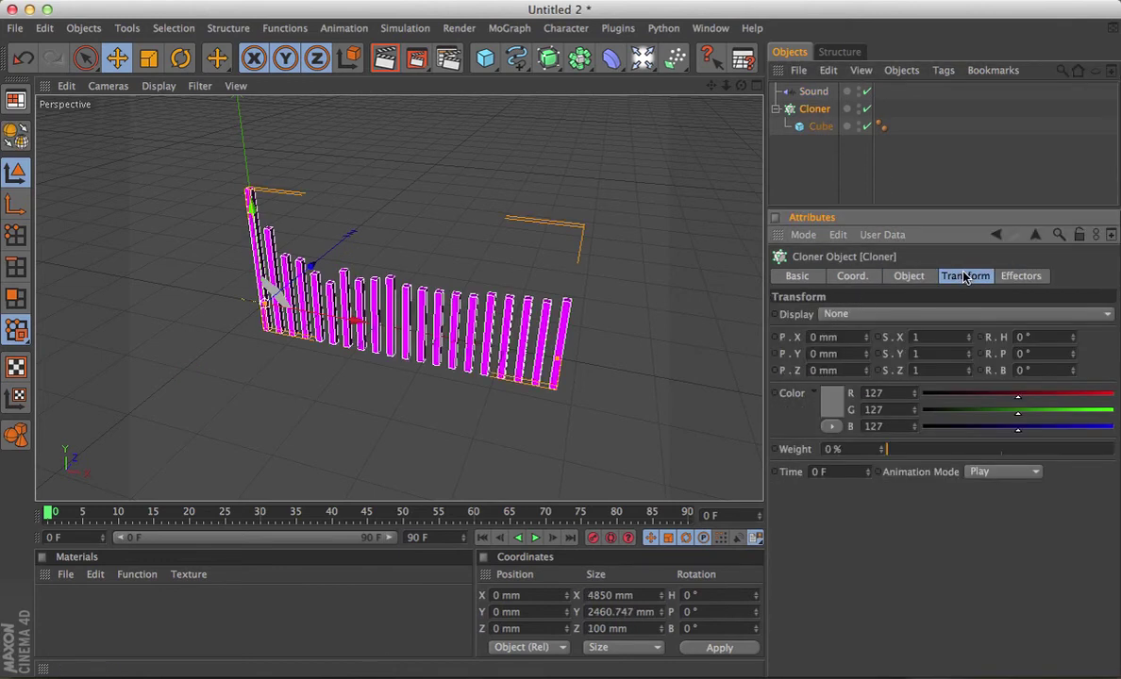
left_click(830, 406)
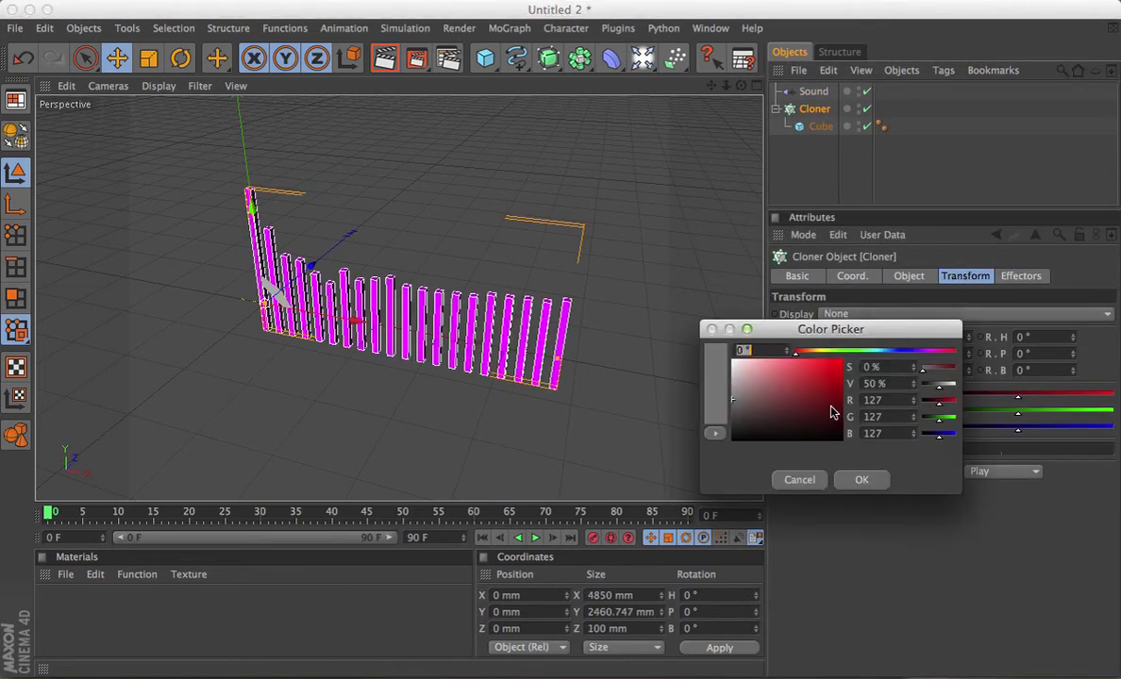
left_click(715, 387)
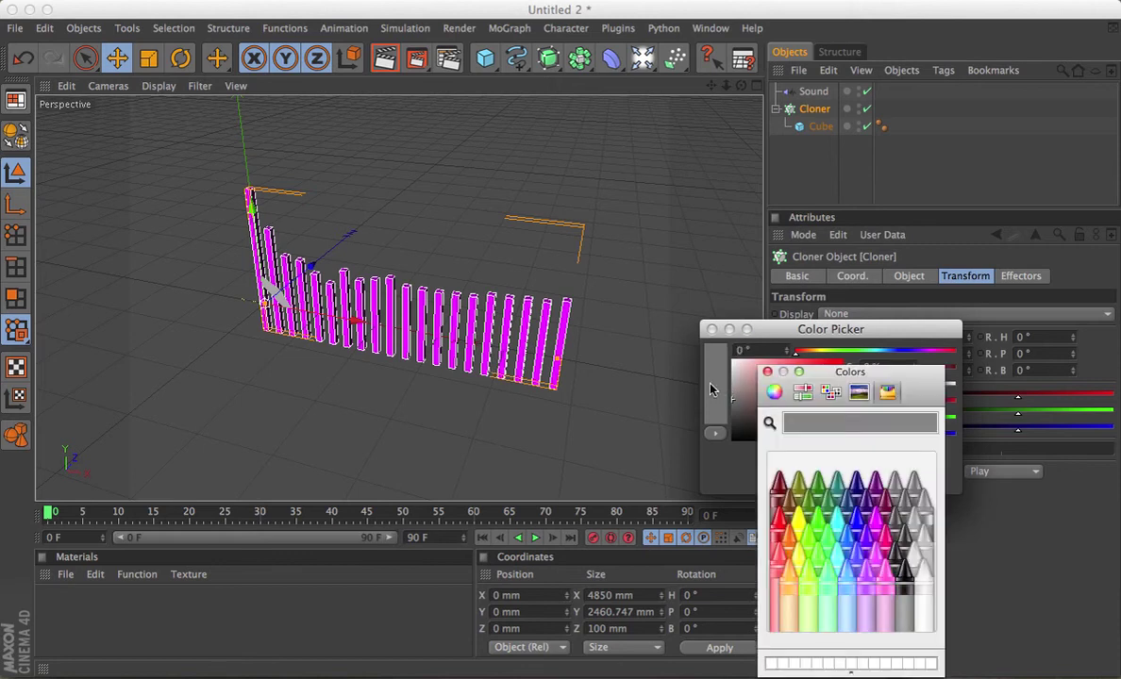
left_click(789, 540)
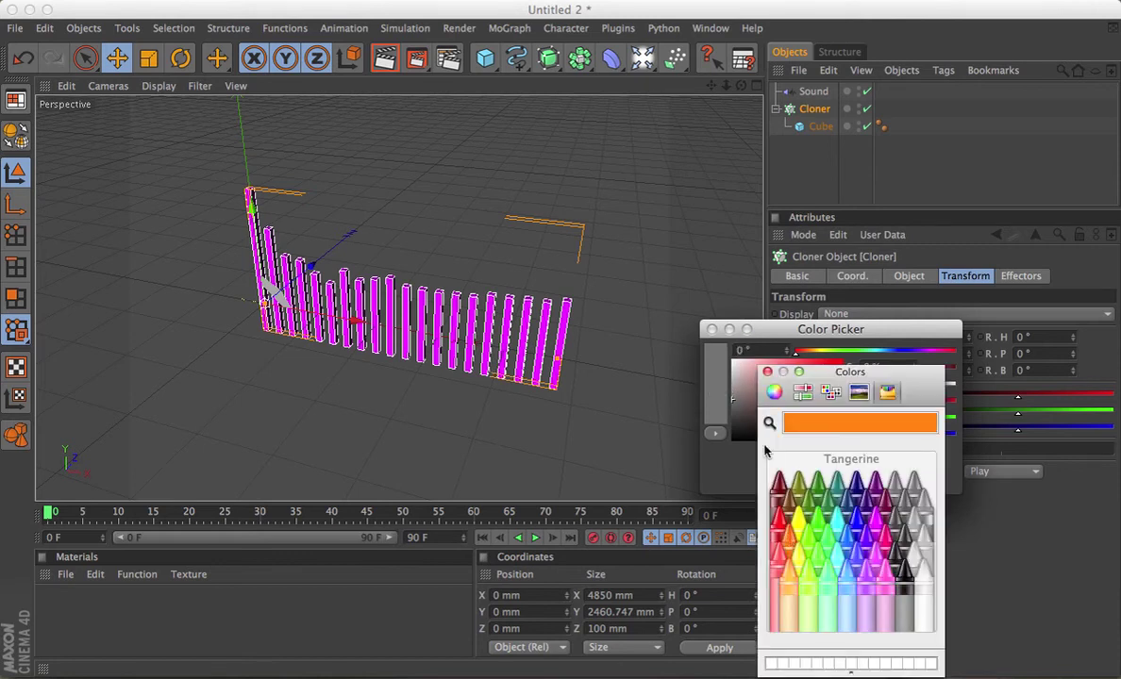
left_click(767, 372)
left_click(862, 479)
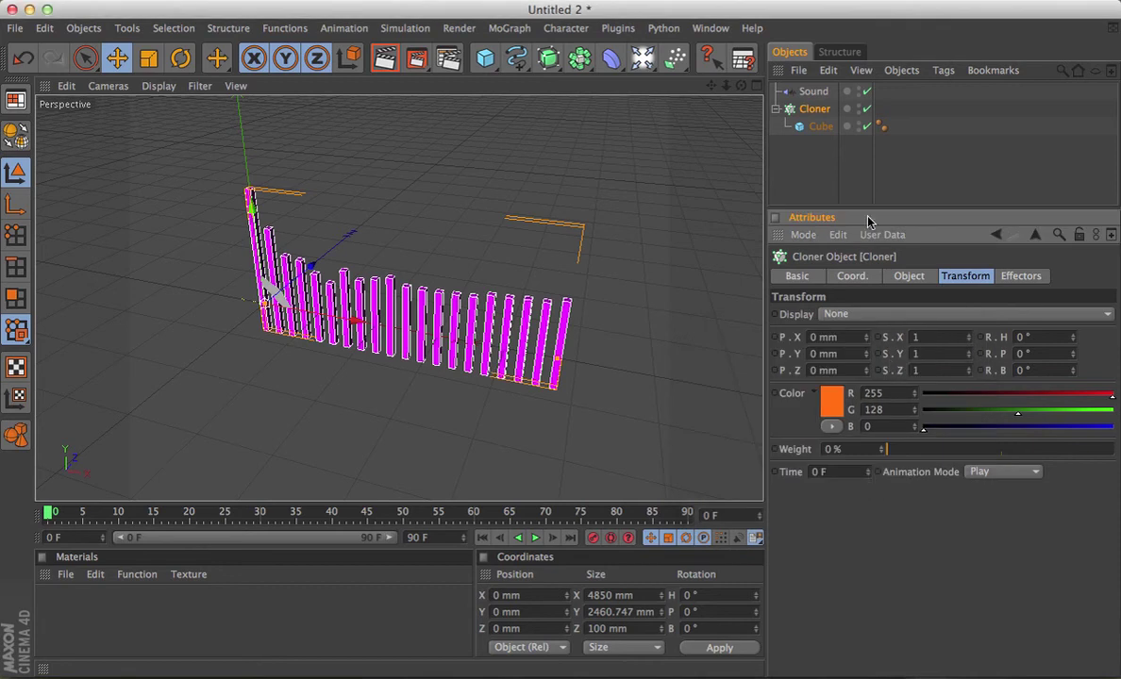
Enable Use Alpha/Strength for the Sound effector's color, and play the animation to preview the color blending
left_click(814, 92)
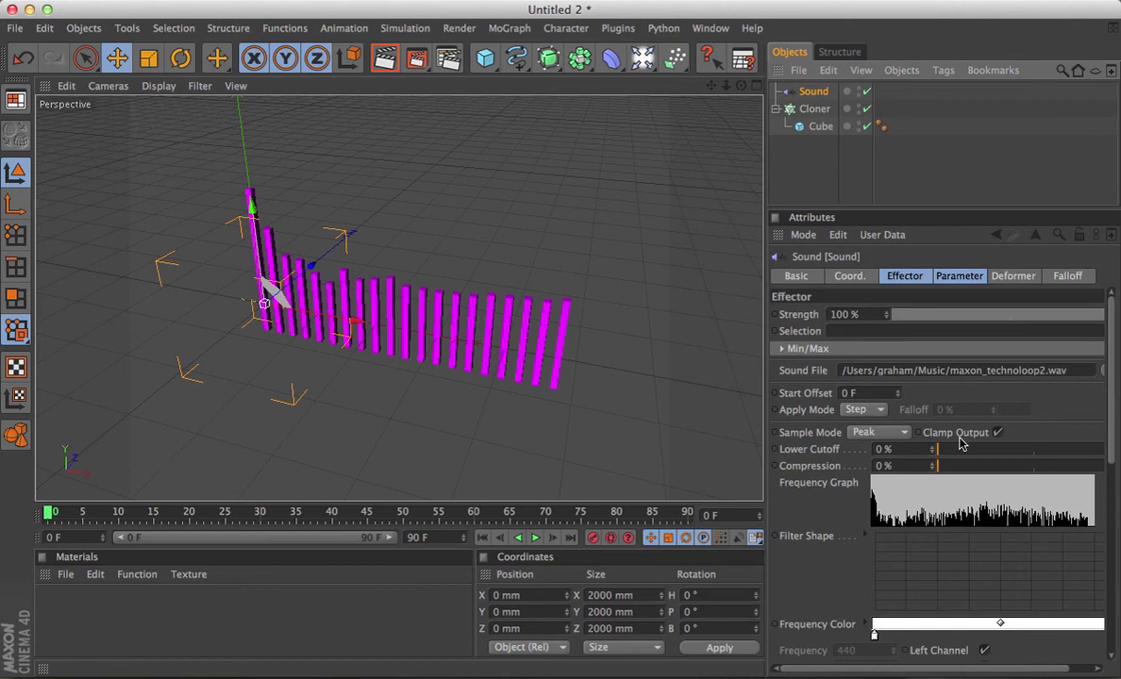
left_click(957, 277)
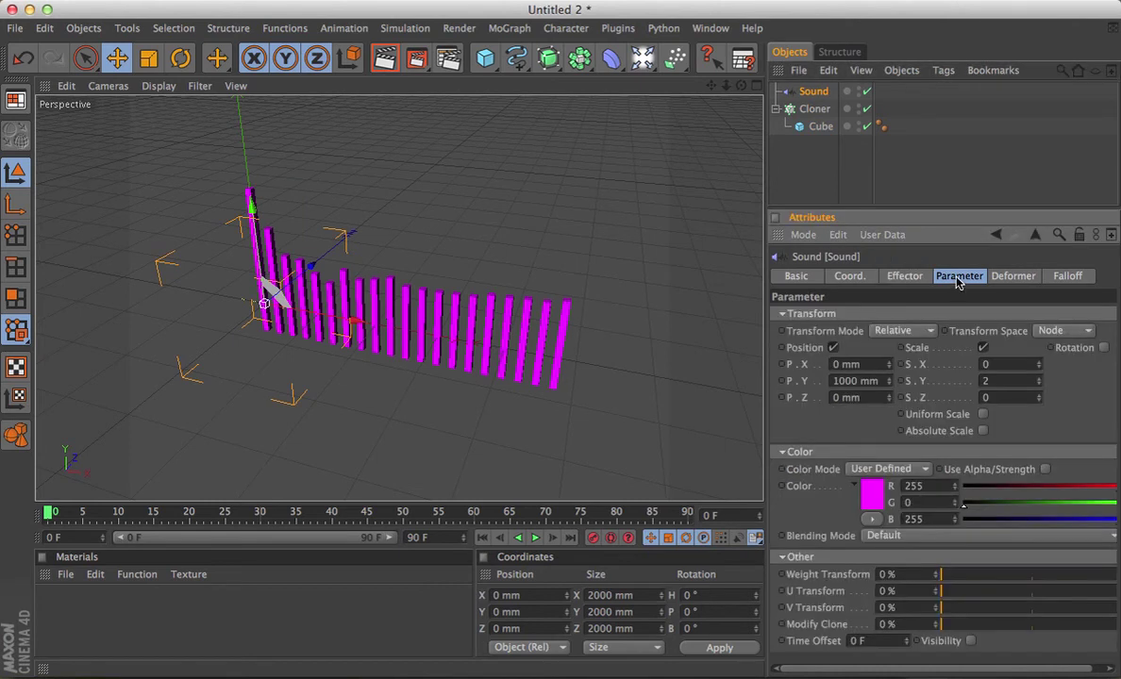
left_click(1045, 469)
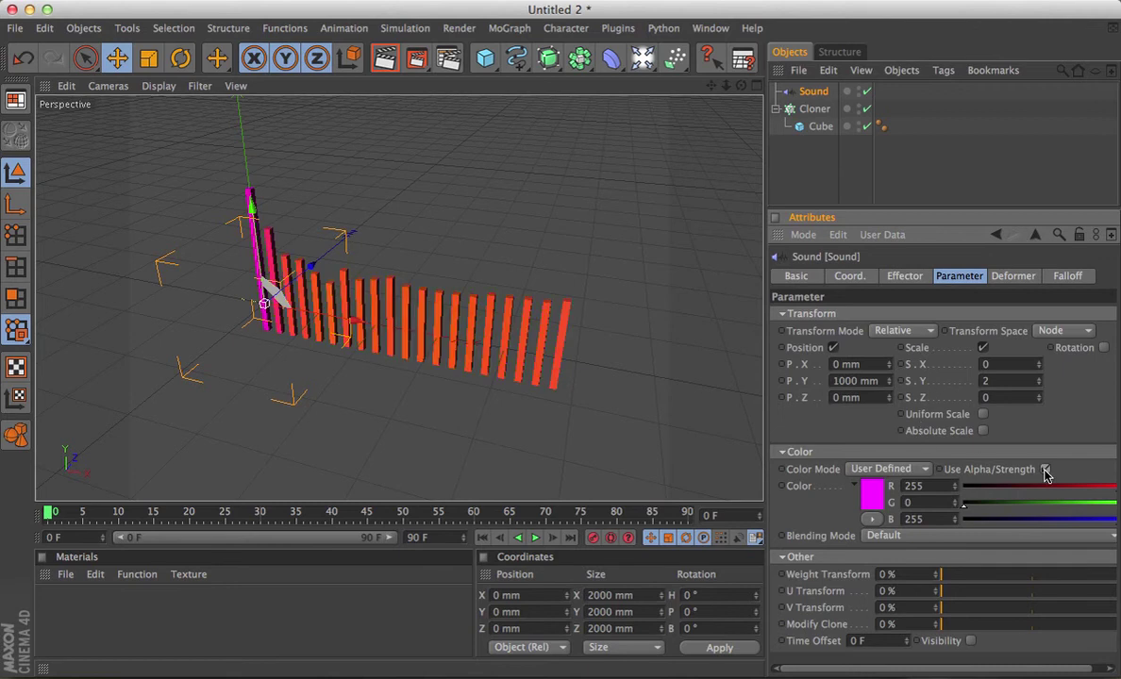
left_click(535, 538)
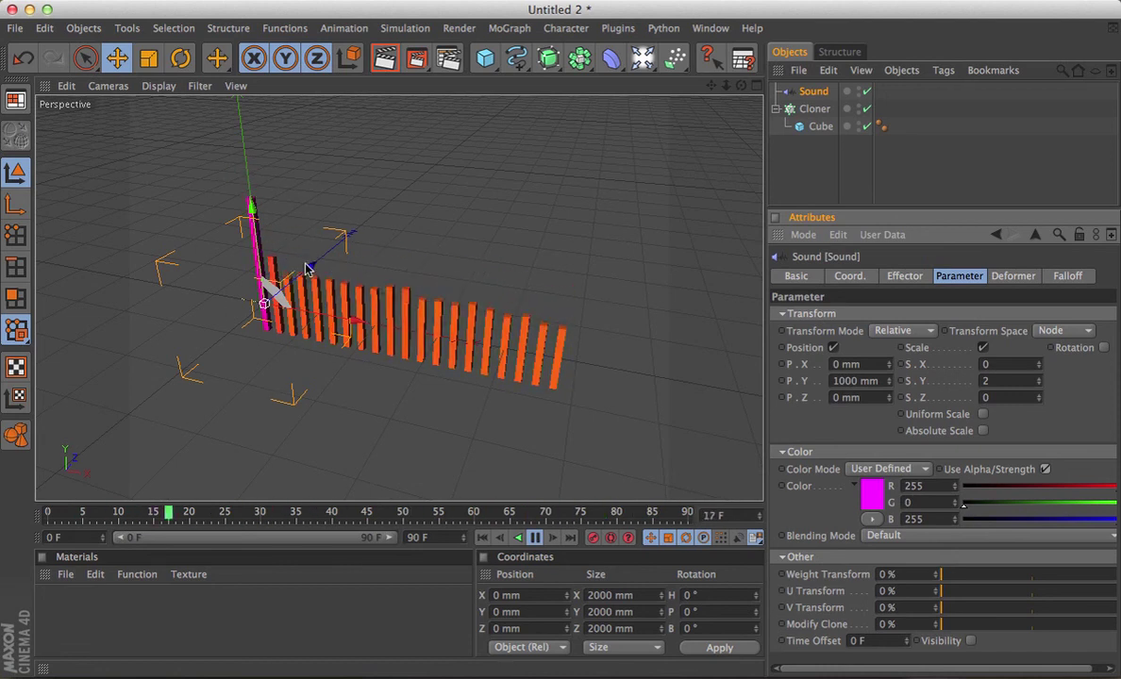
Set the Cloner's clone offset to 1
left_click(815, 108)
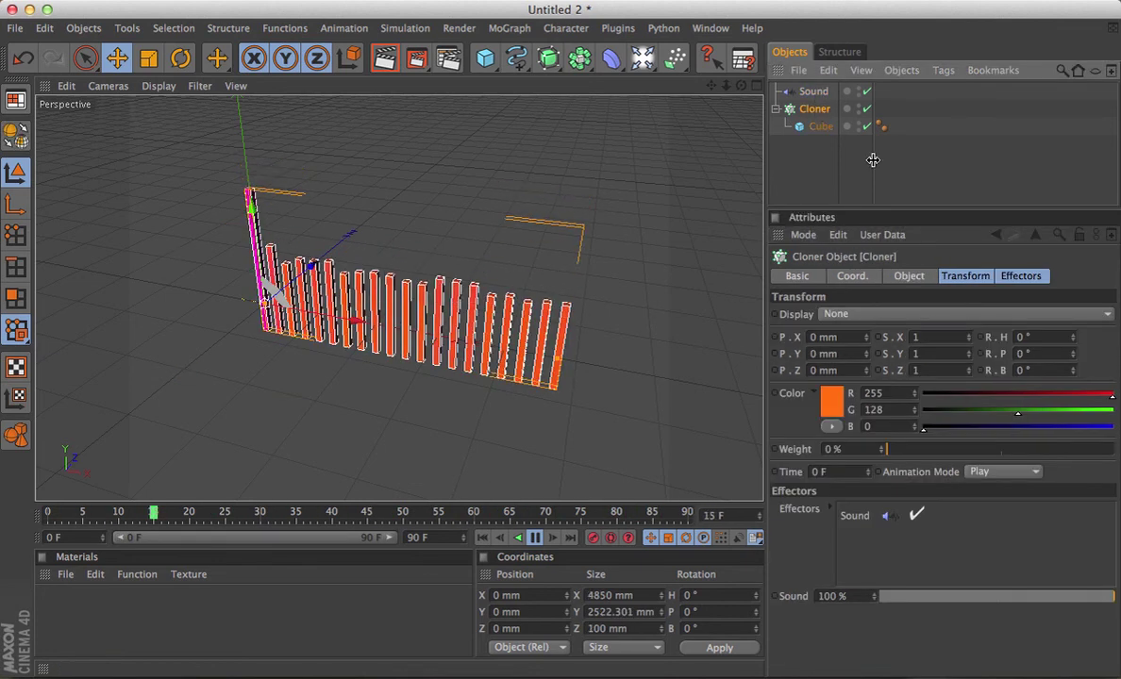
left_click(917, 276)
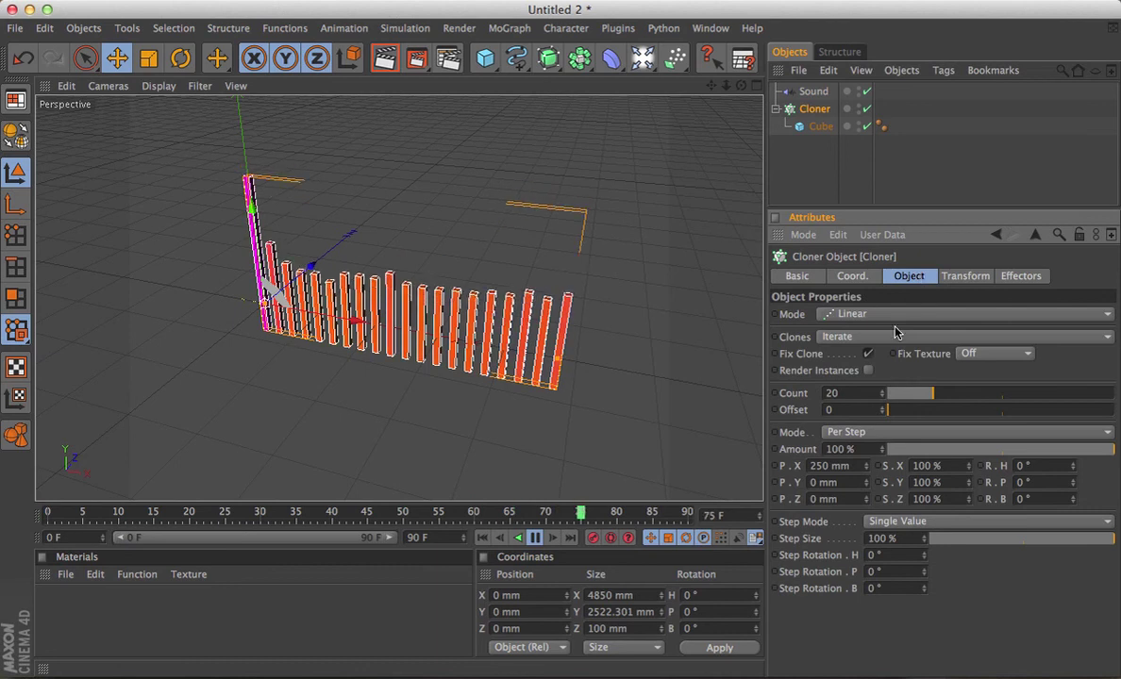
left_click_drag(838, 411, 777, 412)
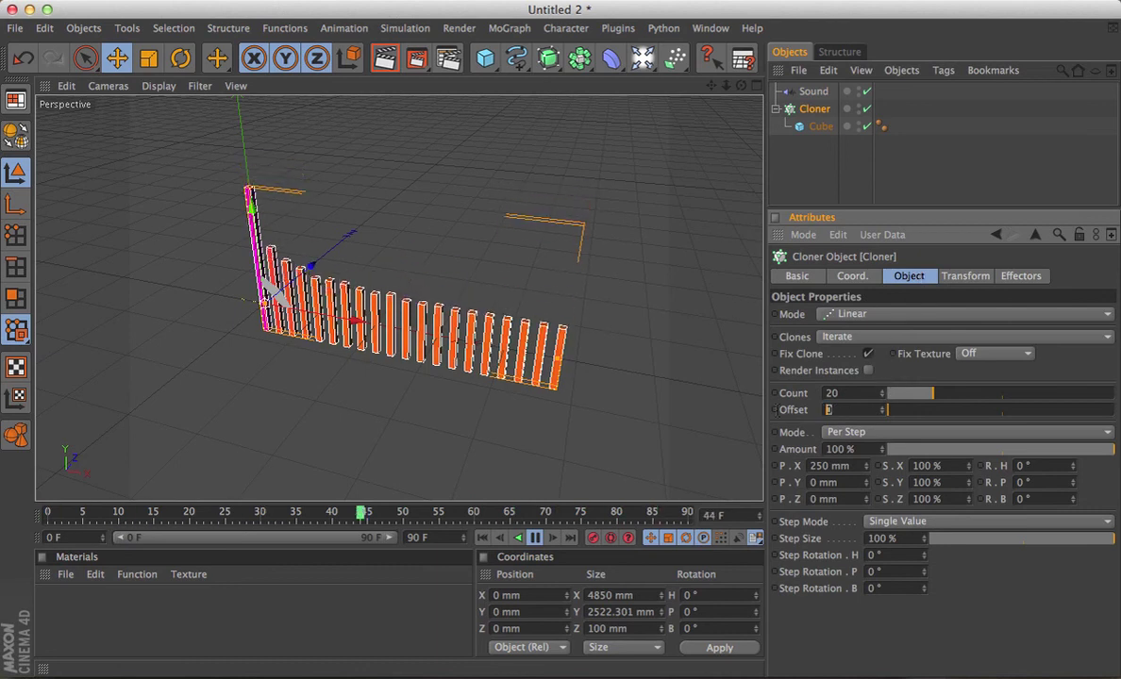
type("1")
key("Return")
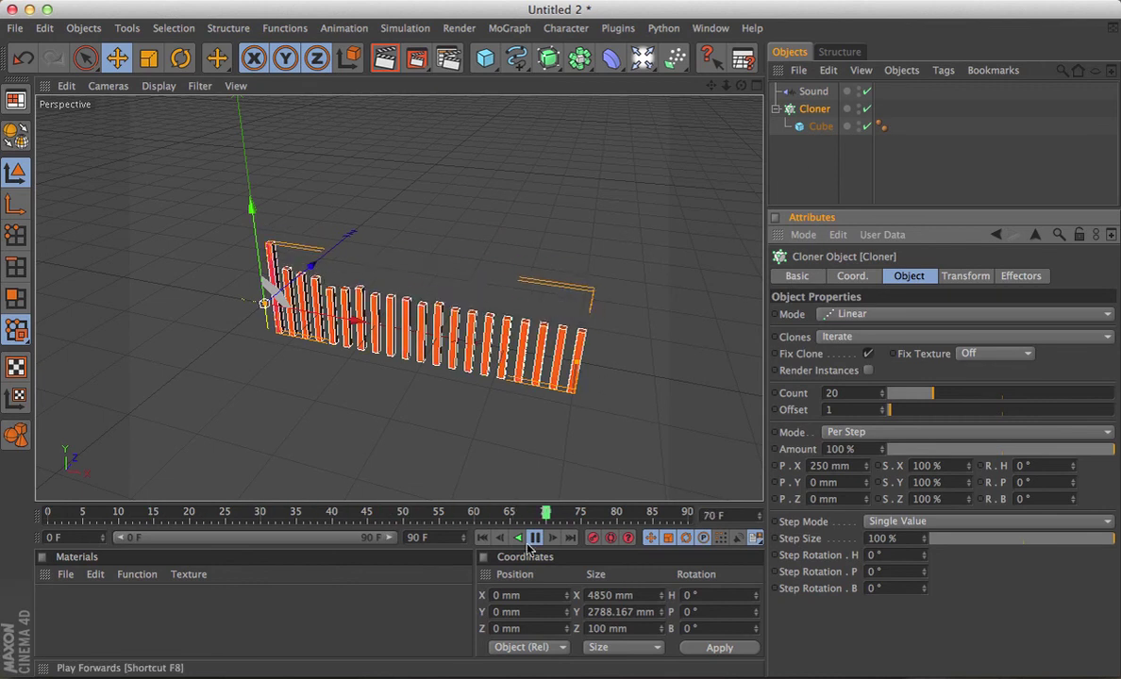
Replay the animation with sound playback turned on to check the offset bars, and return to frame 0
left_click(534, 538)
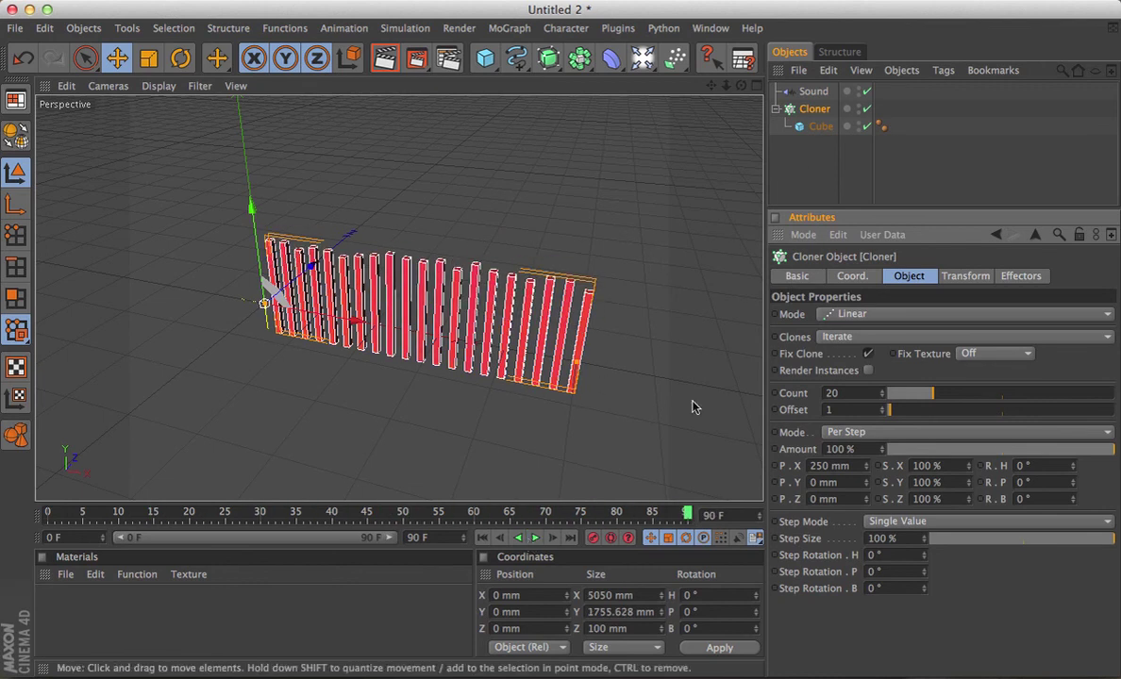
left_click(534, 538)
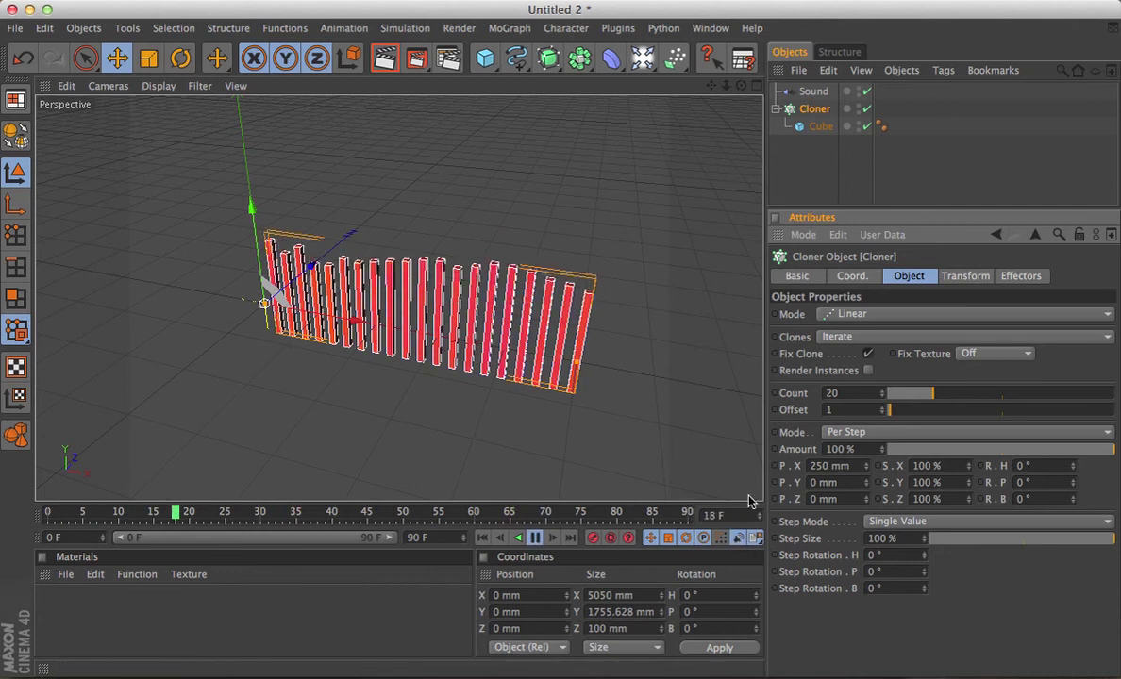
left_click(535, 538)
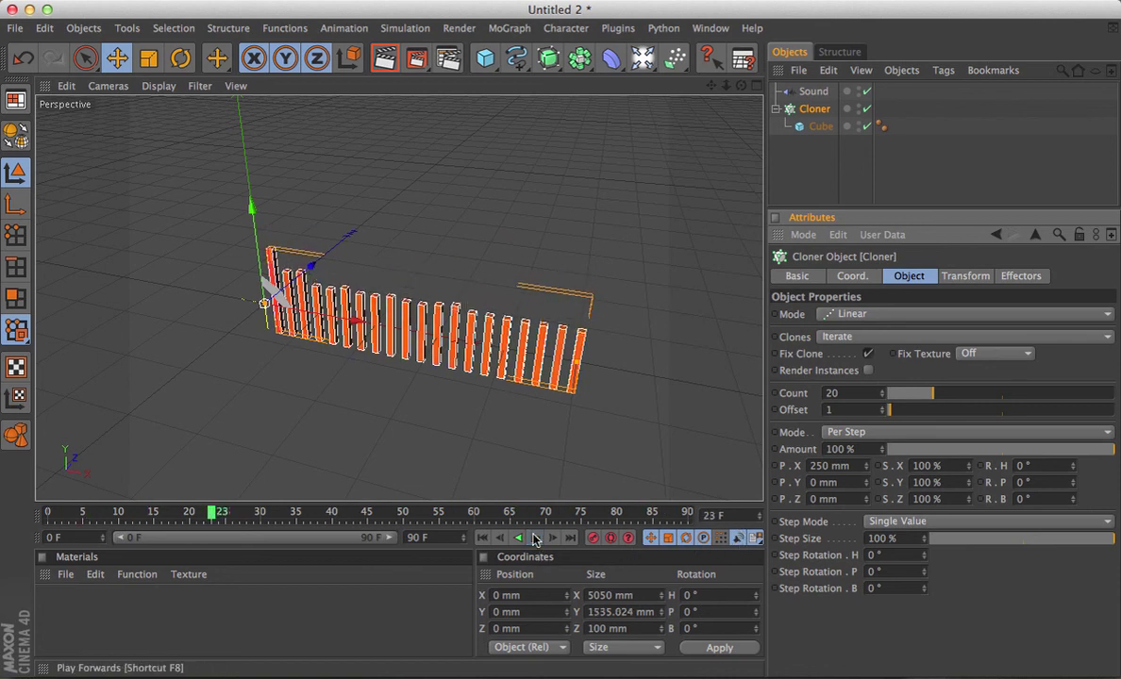
left_click(483, 538)
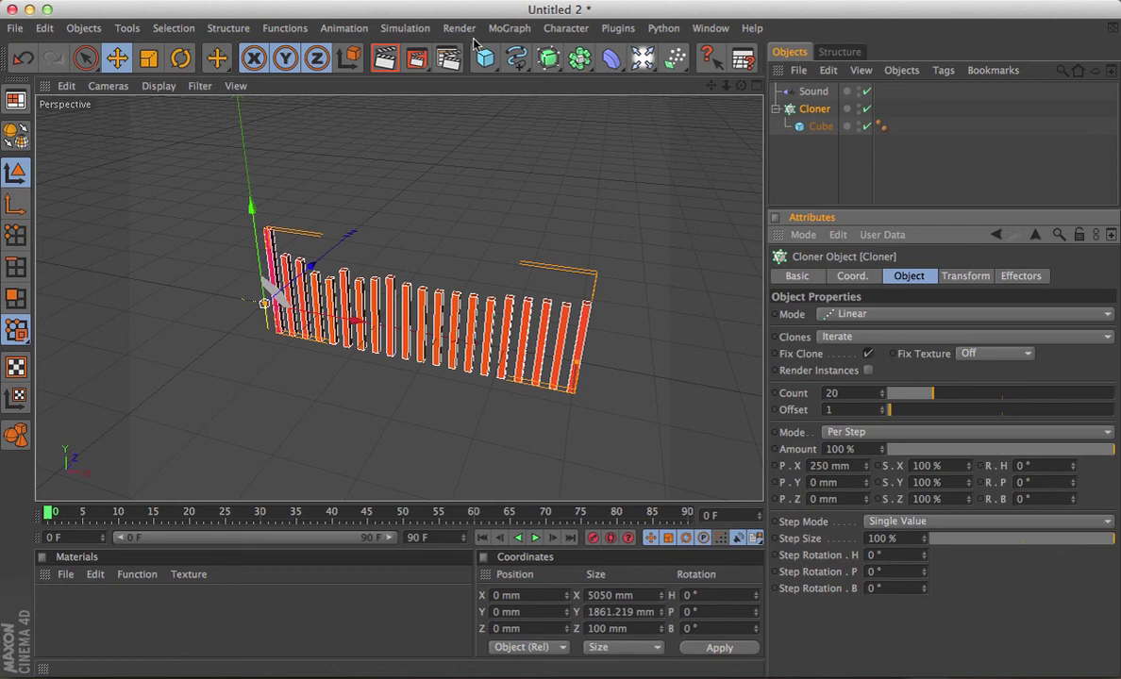
Add a Null object with a keyframe recorded at frame 0, and bring it up in the Timeline window
left_click_drag(484, 59, 533, 206)
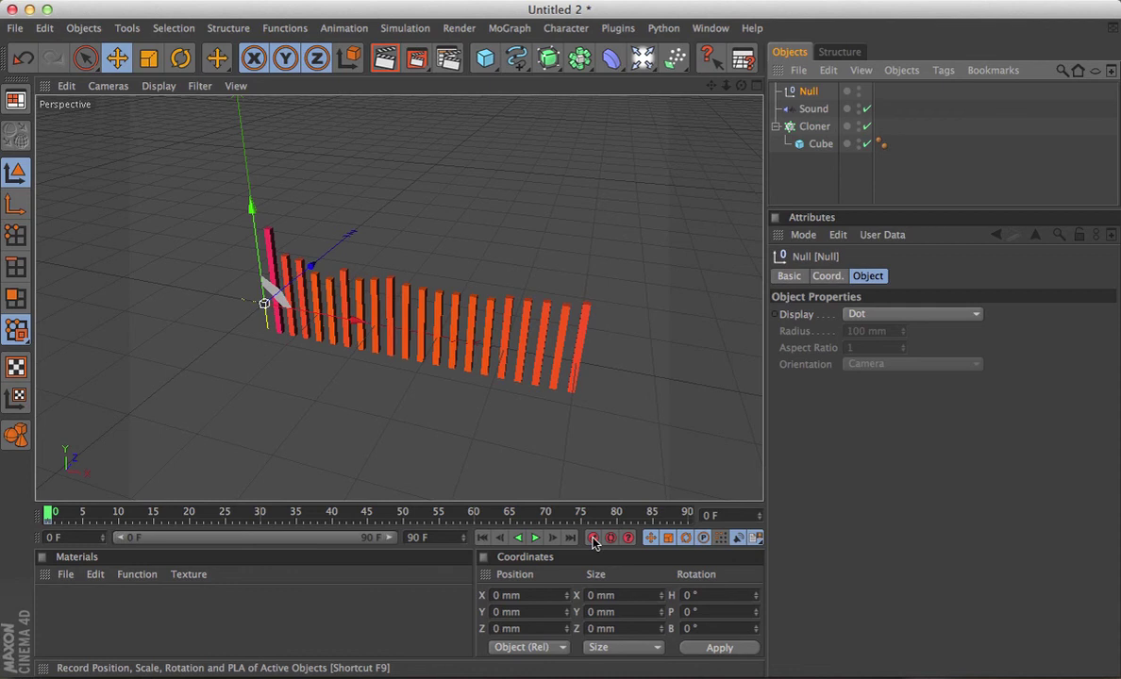
key("shift+F3")
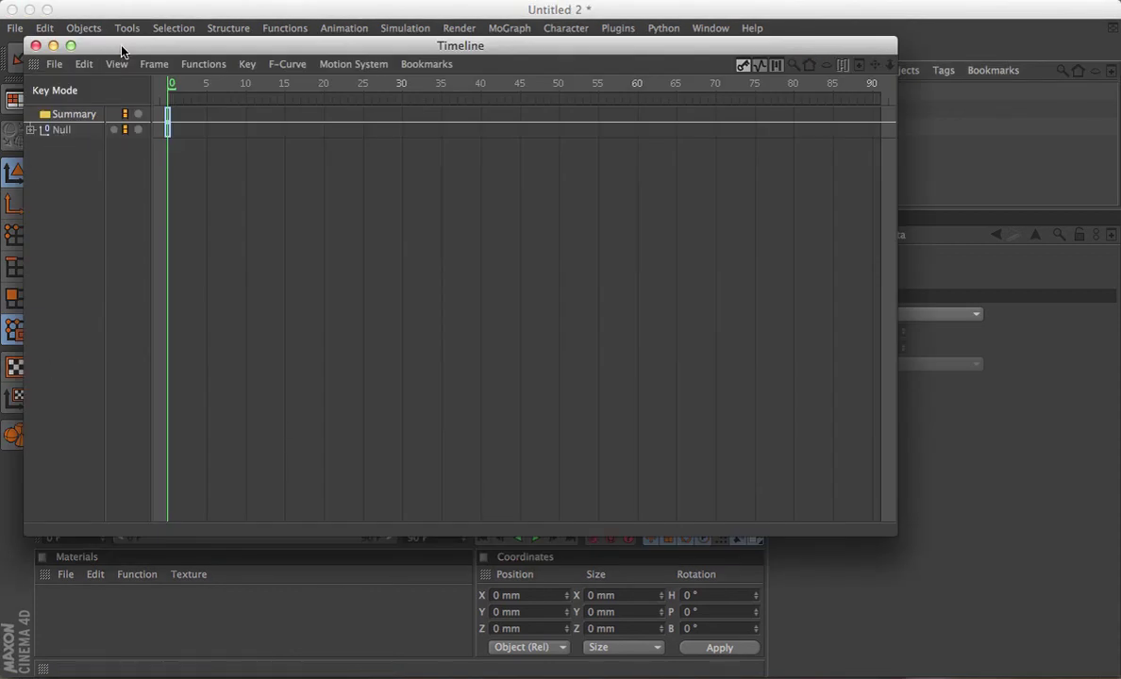
left_click_drag(121, 47, 133, 129)
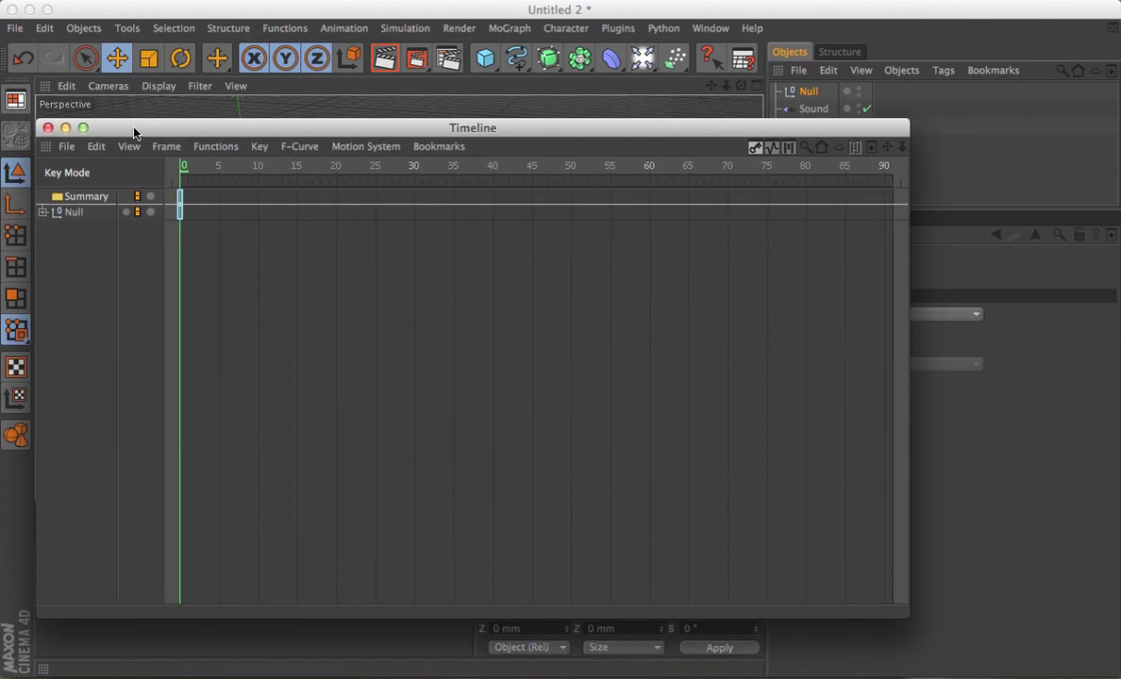
Add a special Sound track to the Null in the Timeline
left_click(74, 212)
left_click(66, 147)
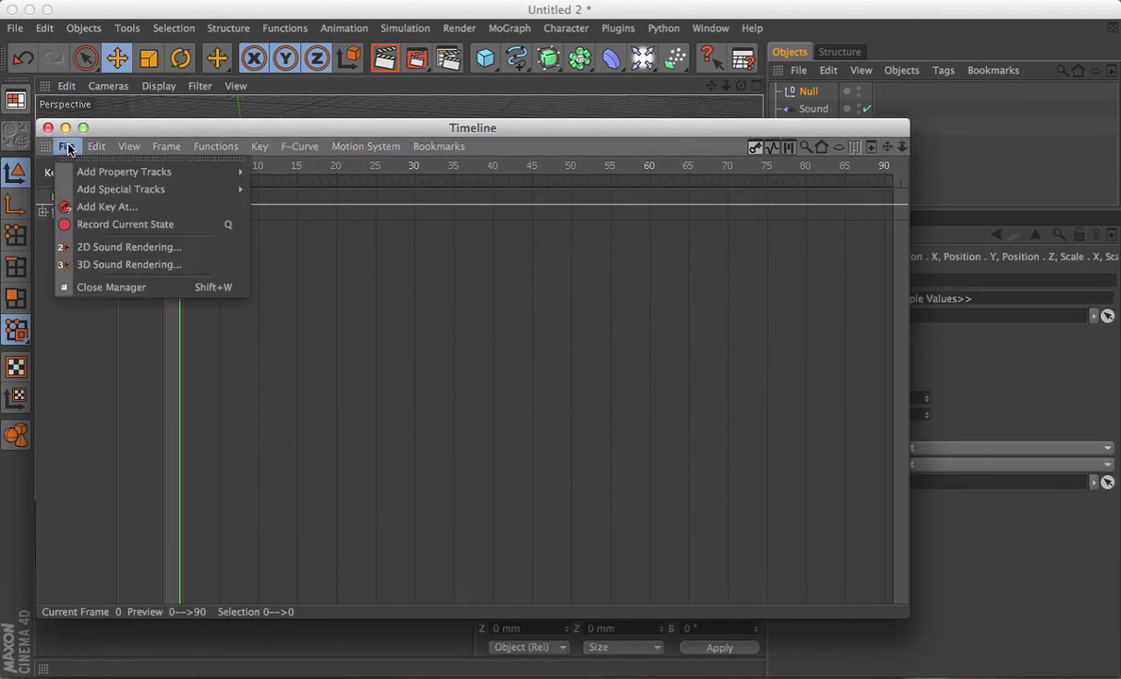
mouse_move(93, 190)
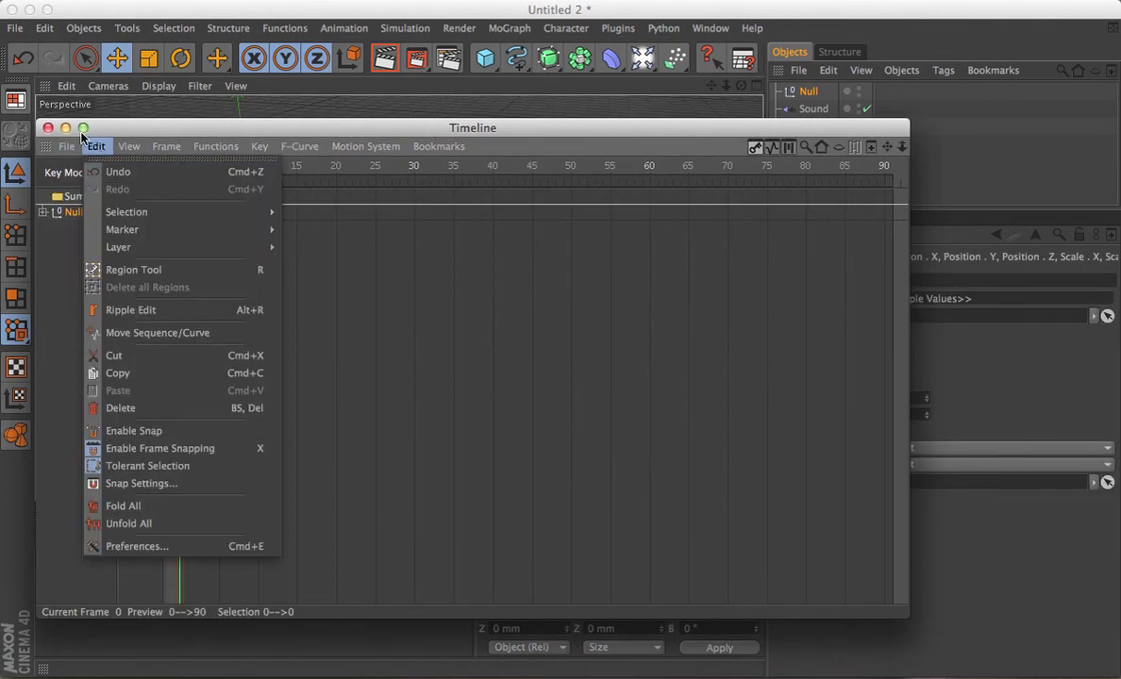
mouse_move(97, 146)
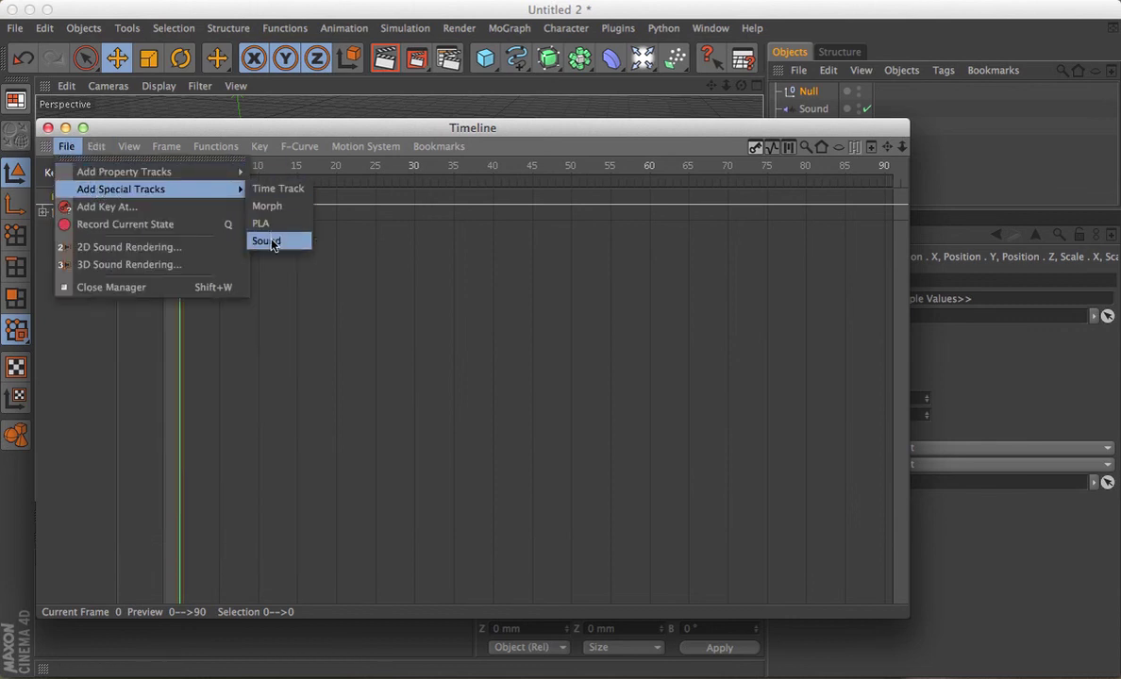
left_click(273, 242)
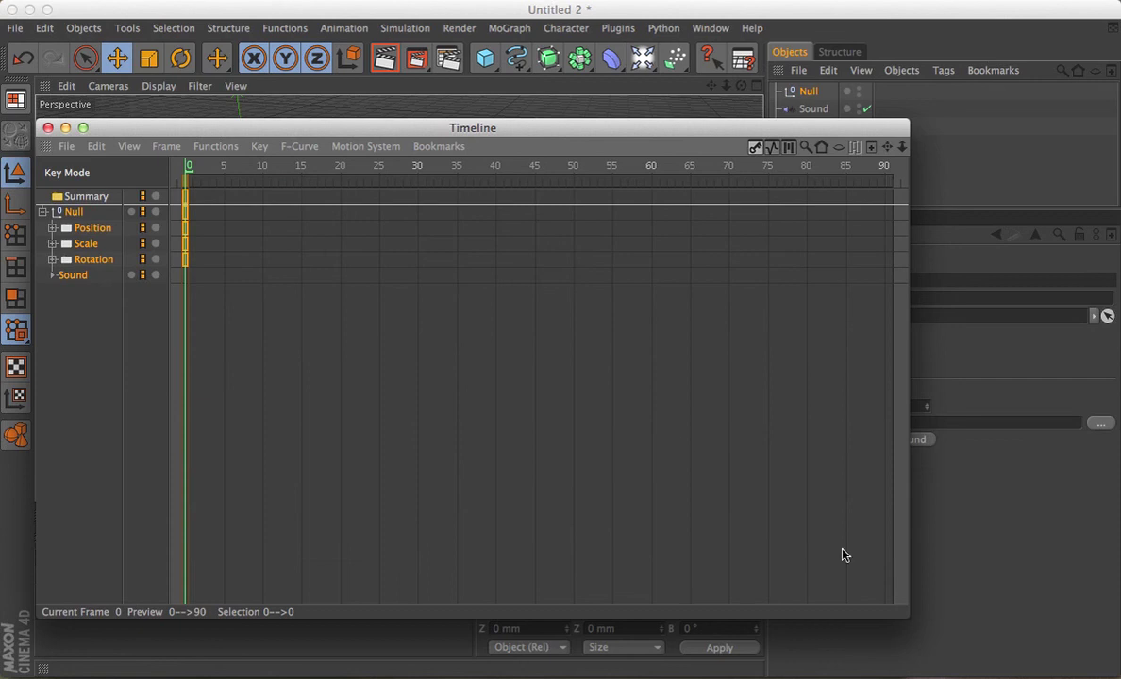
Load maxon_technoloop2.wav from the Music folder into the Null's sound track
left_click_drag(909, 593, 612, 585)
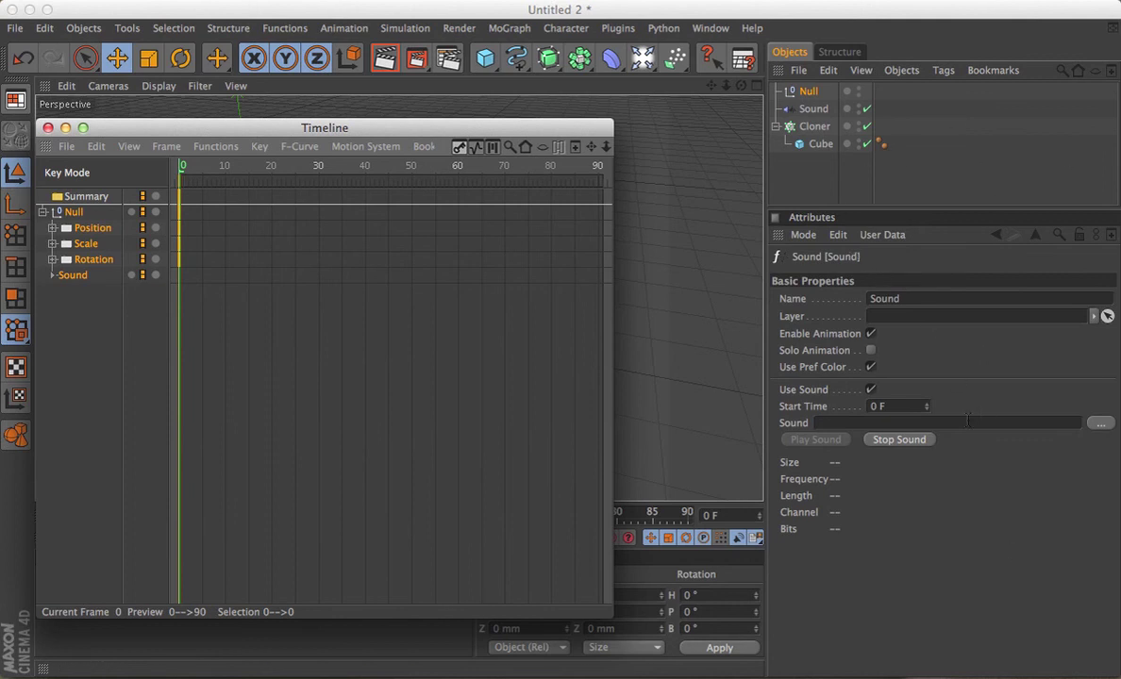
left_click(1098, 424)
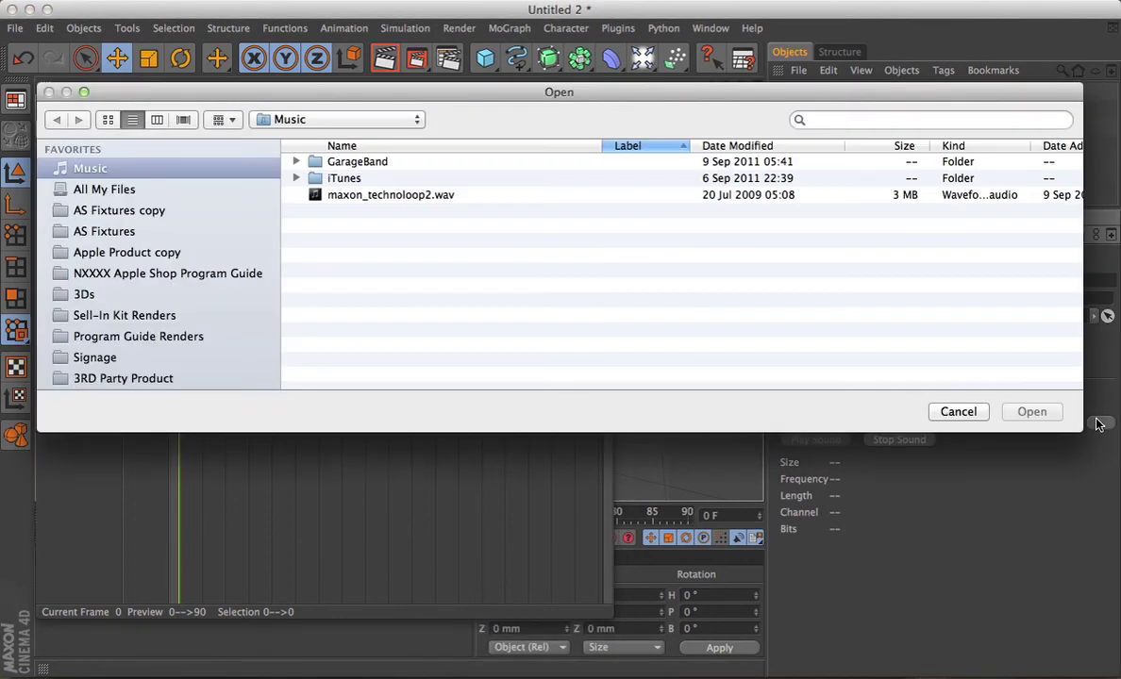
left_click(409, 199)
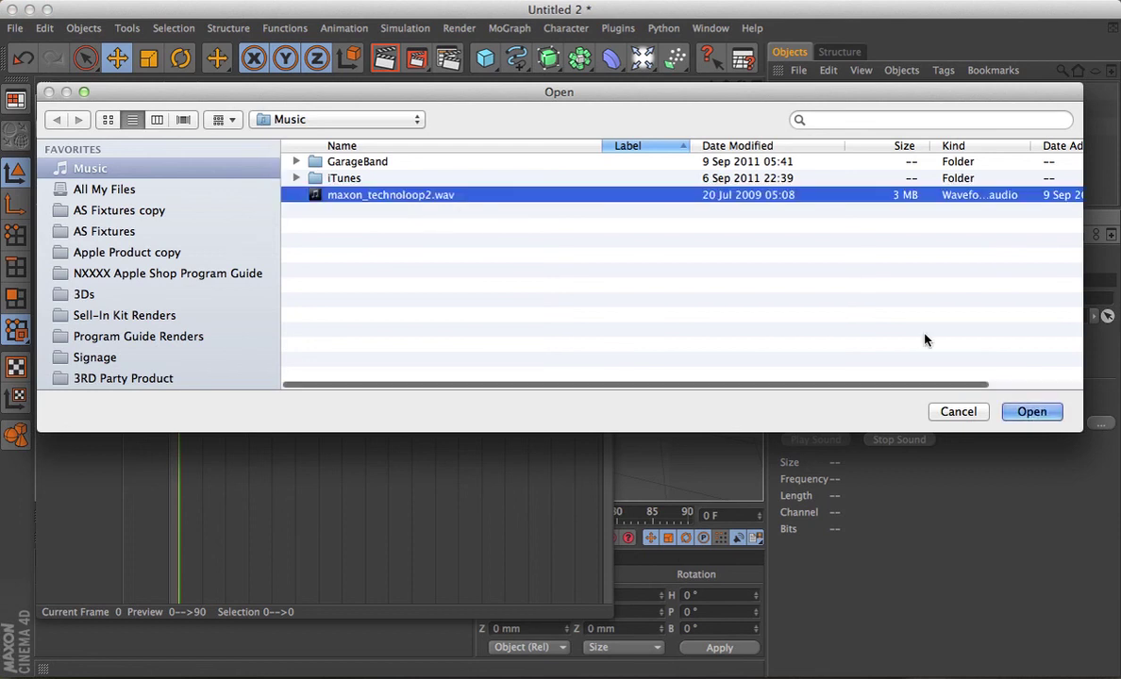
left_click(1033, 412)
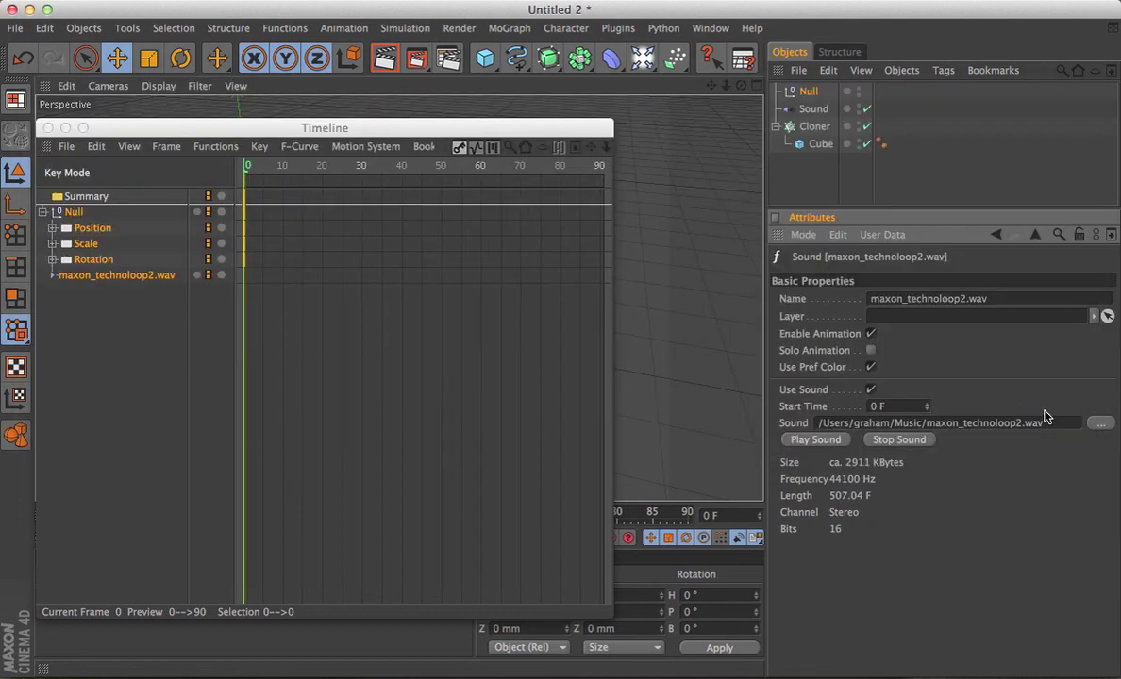
Expand the sound track to inspect its waveform across the frames, and close the Timeline
left_click(53, 274)
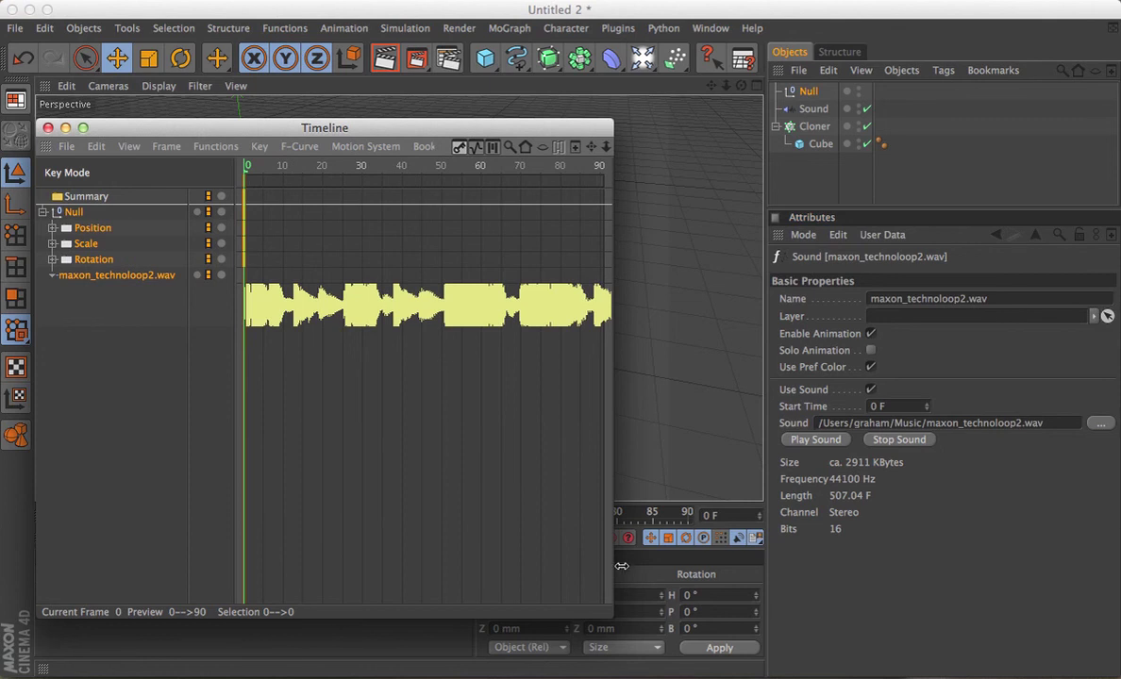
left_click_drag(621, 565, 908, 578)
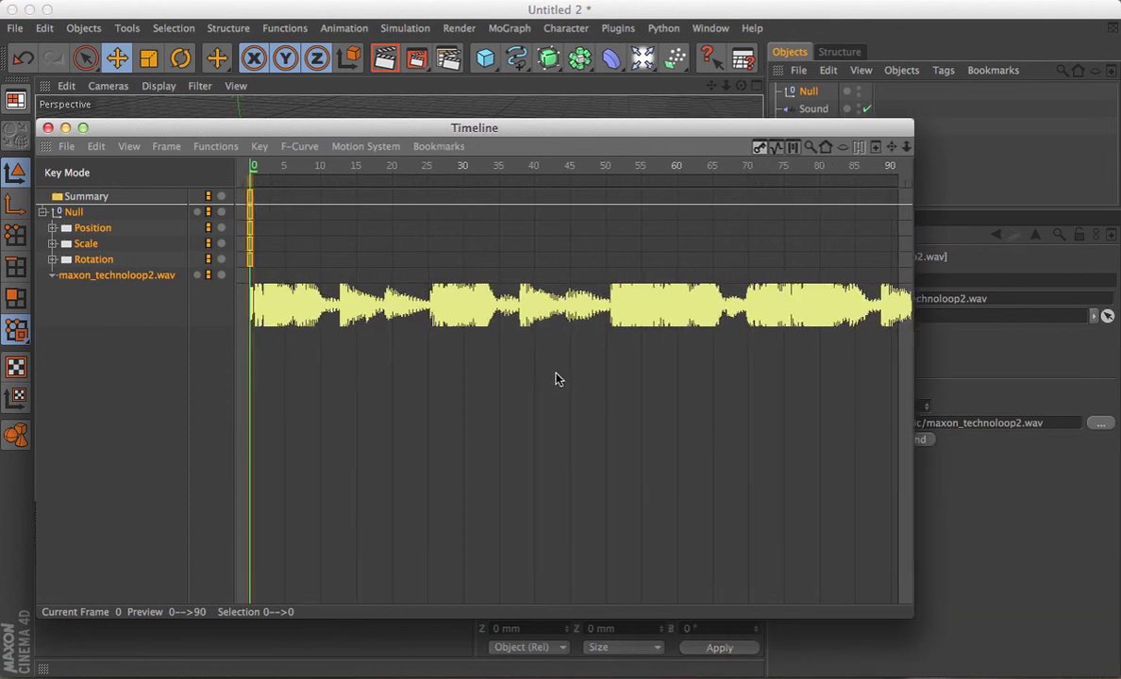
left_click_drag(253, 166, 209, 153)
left_click(48, 129)
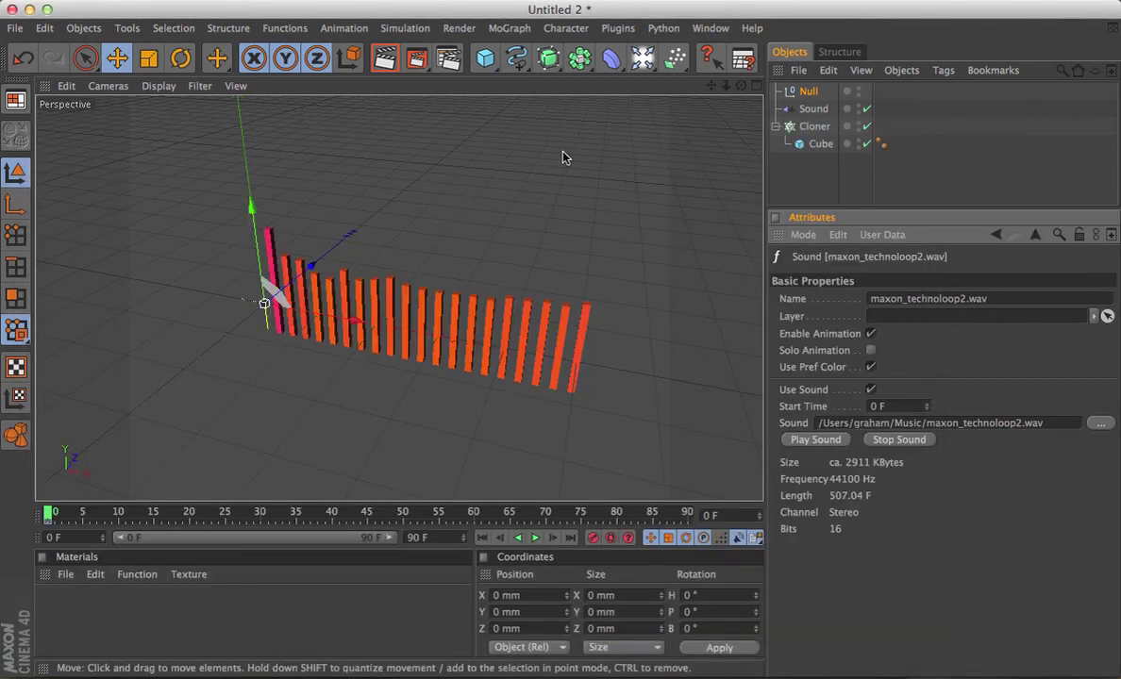
Review the Output and Save pages of the render settings, including the Include Sound option, and close them
left_click(450, 60)
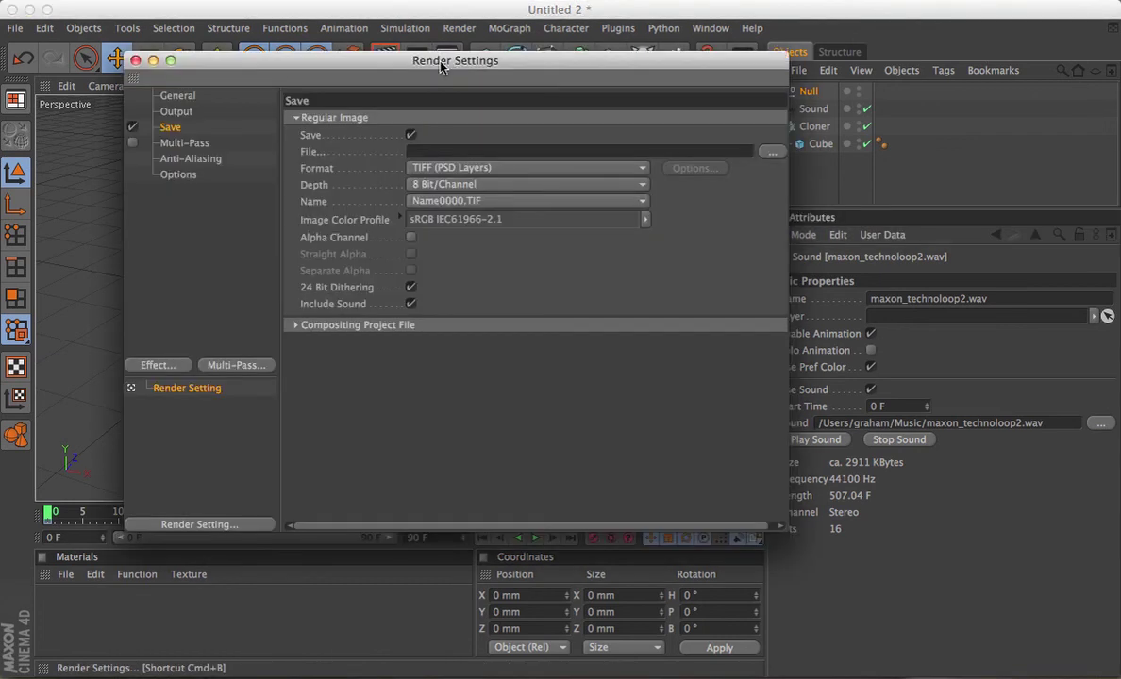
left_click(181, 112)
left_click(170, 128)
left_click(135, 60)
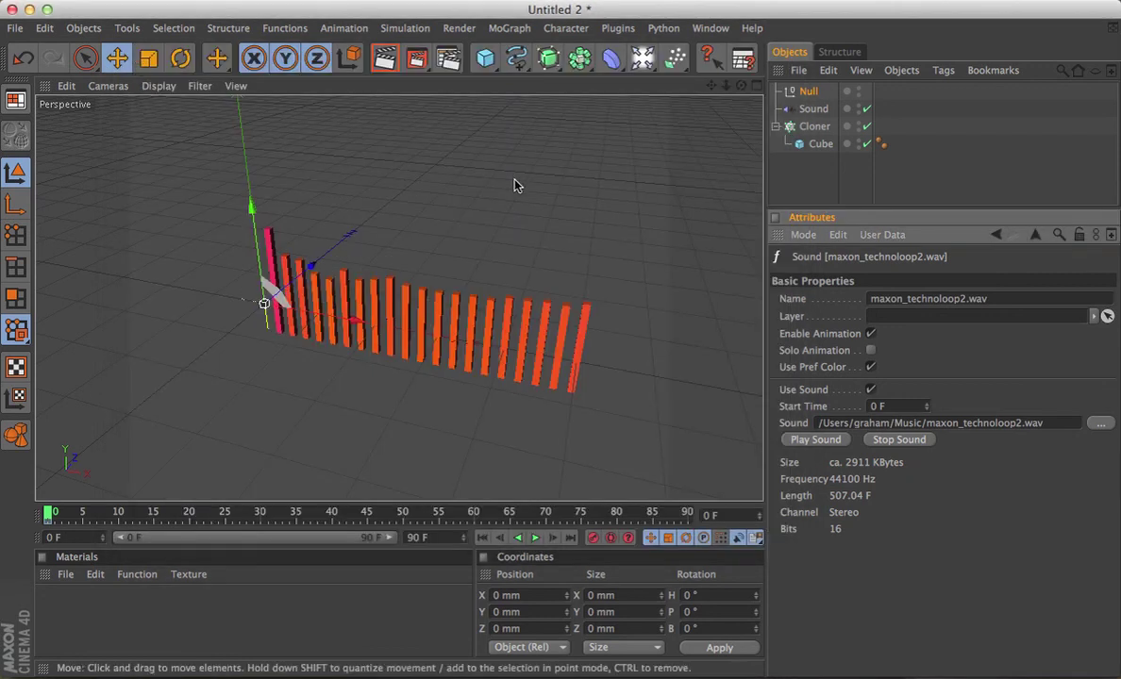
Play the animation to check the bars against the soundtrack, and stop playback
left_click(533, 539)
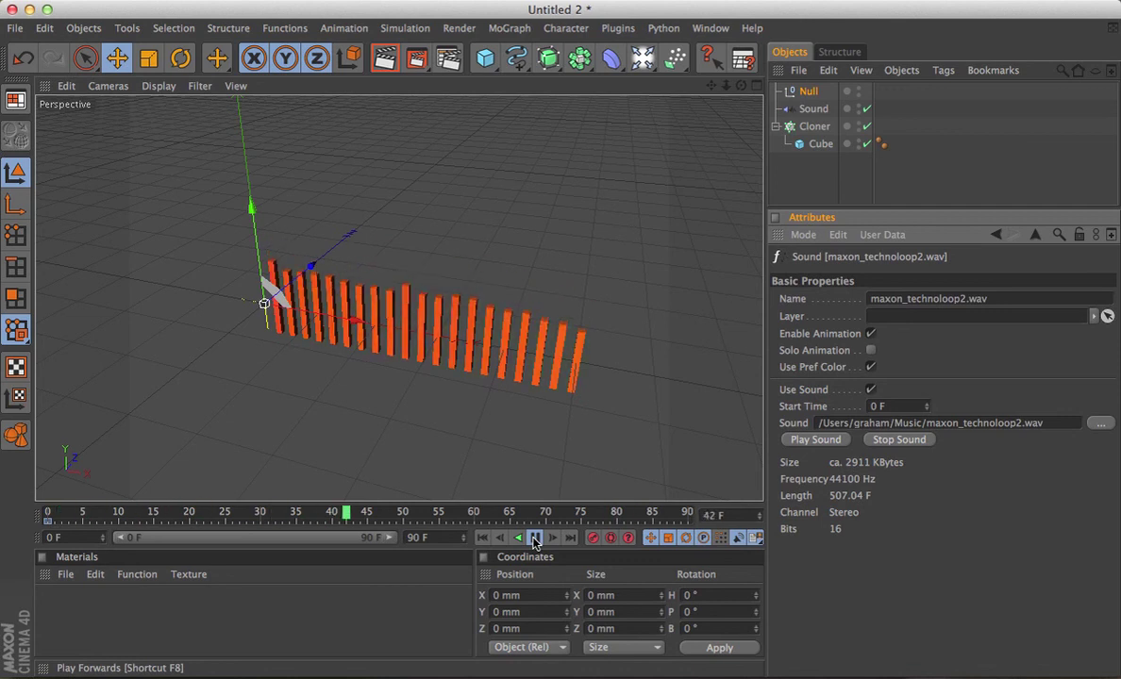
left_click(534, 540)
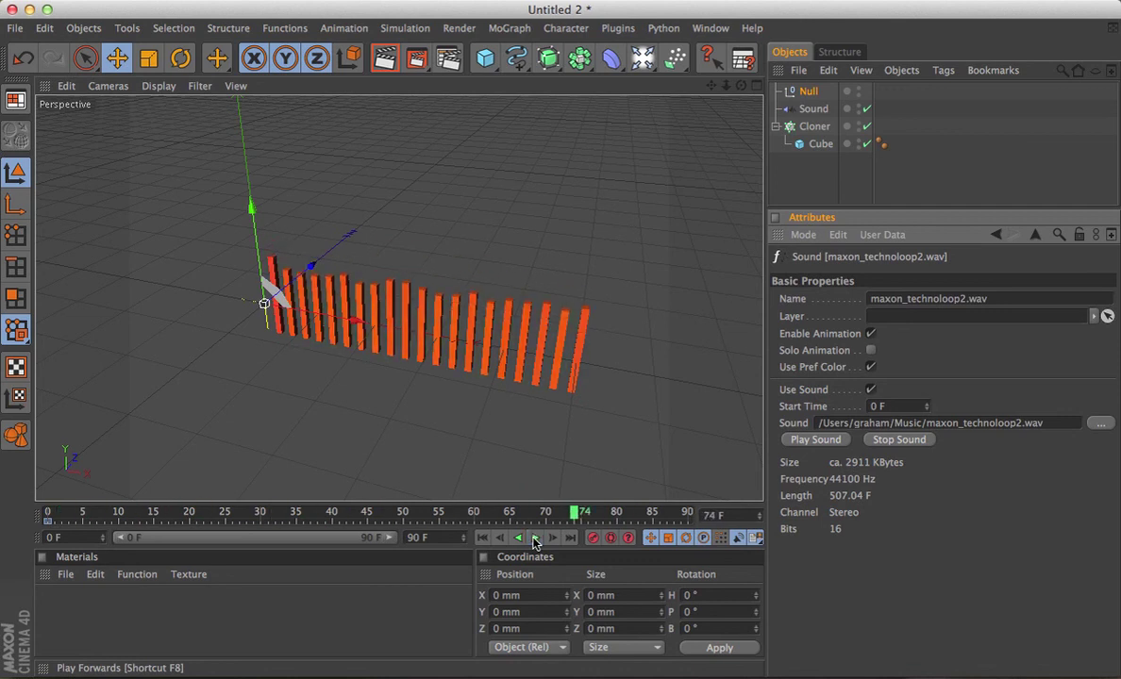